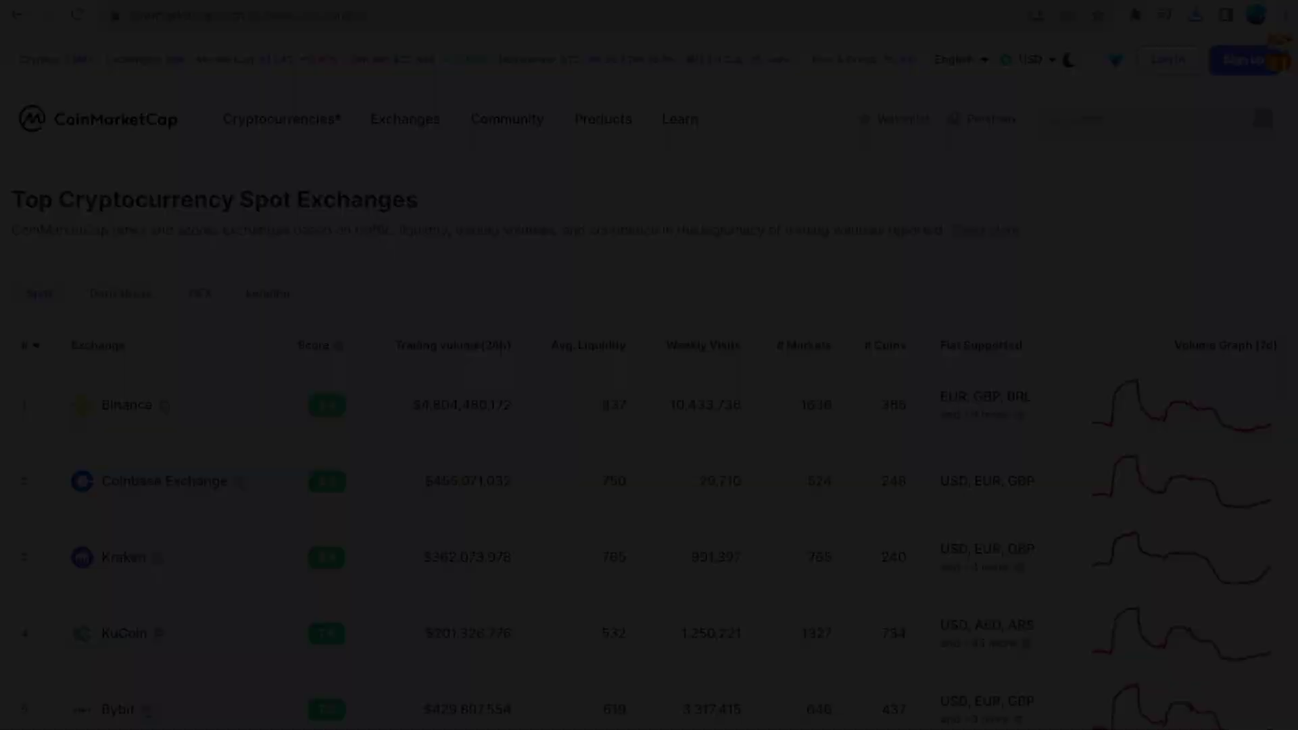
pyautogui.scroll(-4, 649, 405)
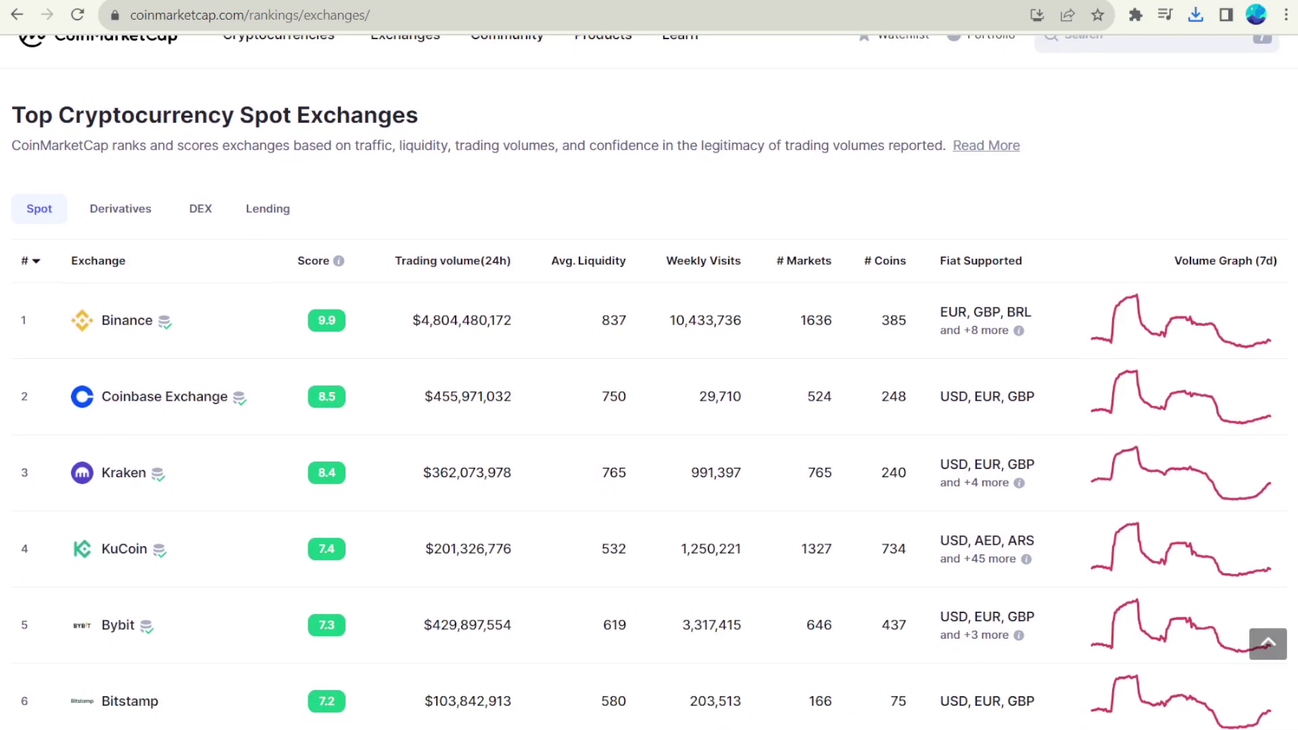
pyautogui.scroll(-5, 648, 406)
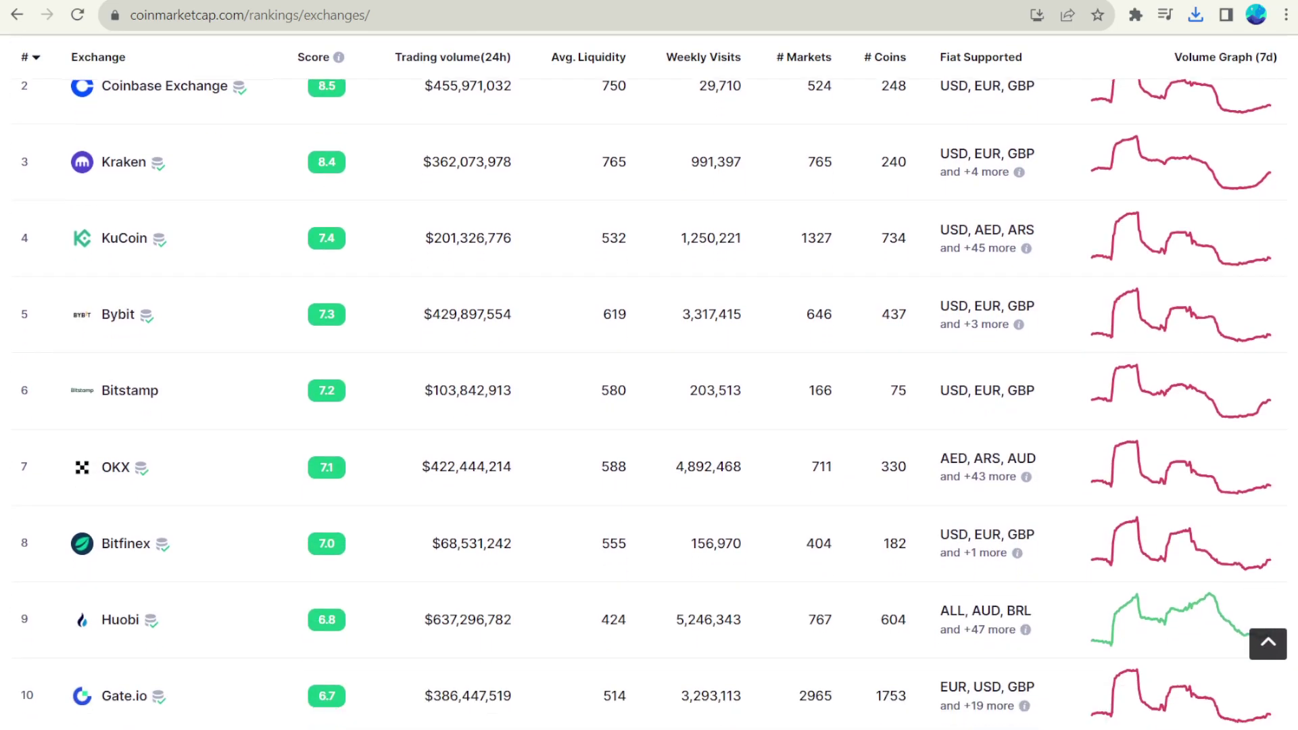
pyautogui.scroll(-5, 649, 406)
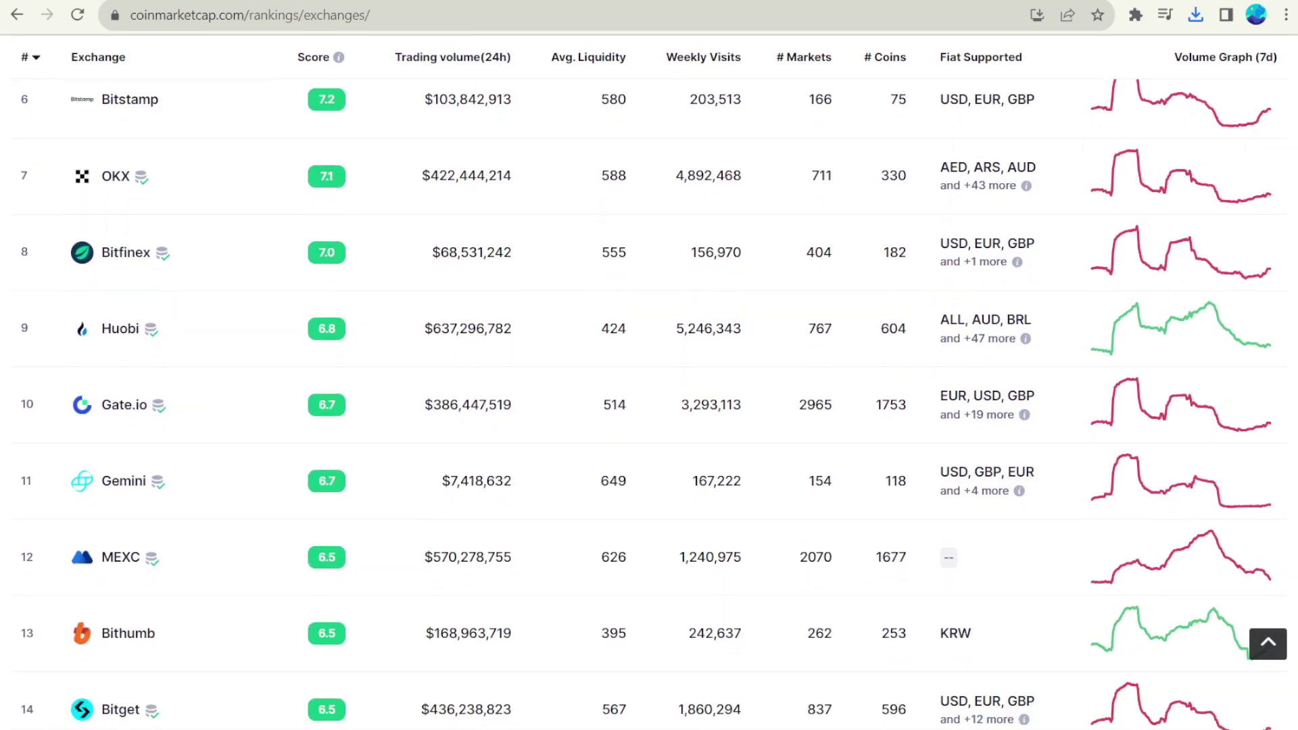
pyautogui.scroll(-1, 1018, 242)
pyautogui.scroll(5, 1018, 241)
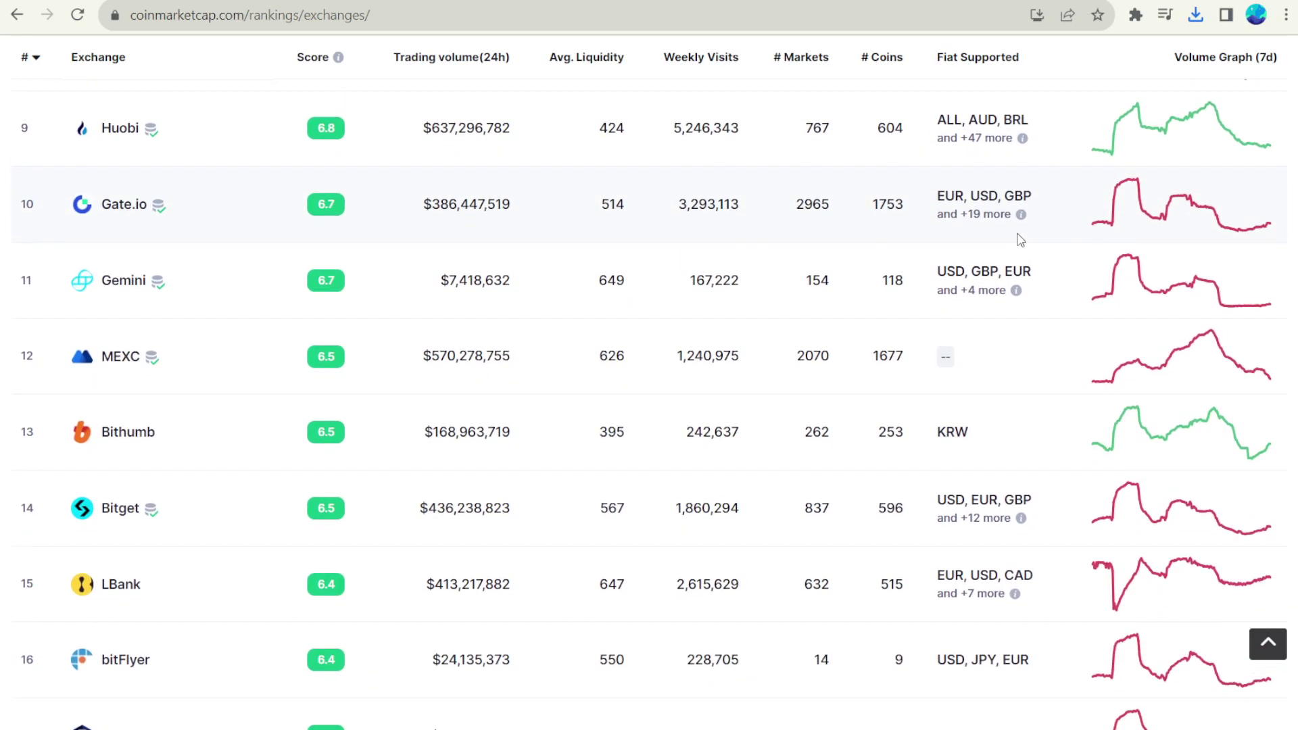
pyautogui.scroll(5, 1018, 242)
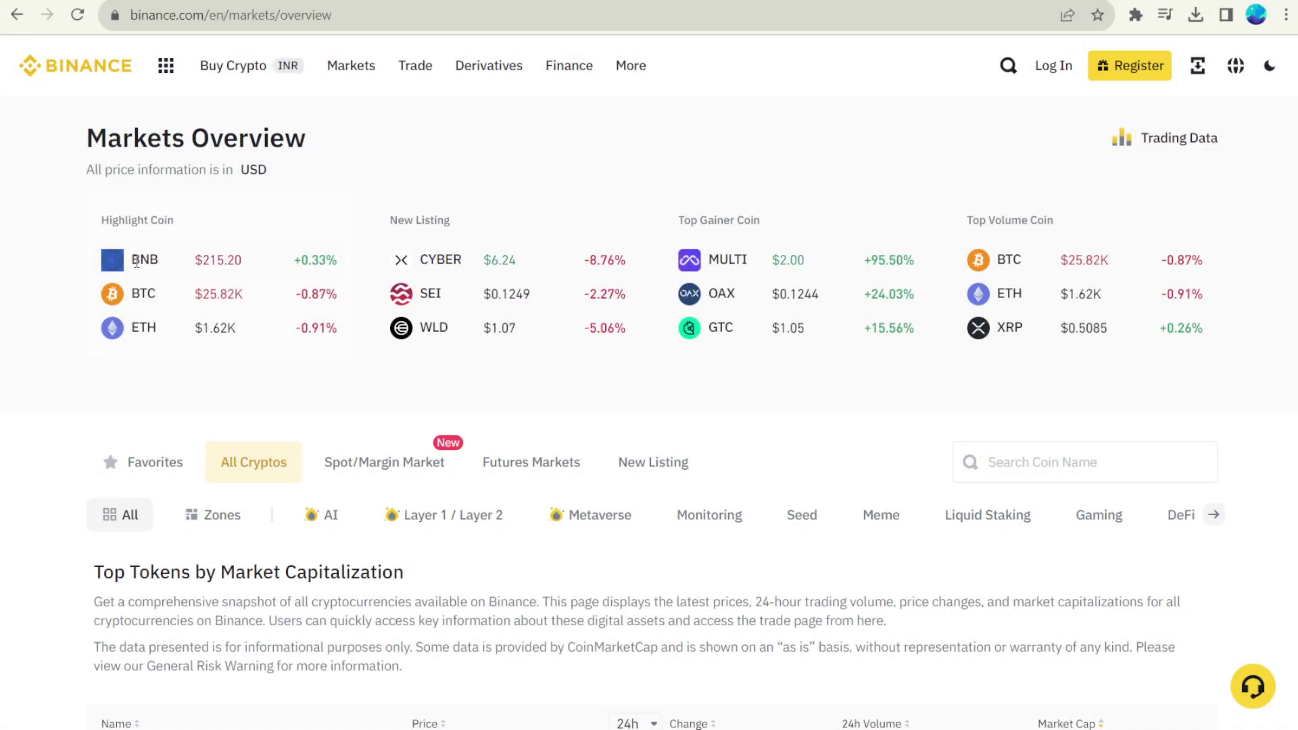
pyautogui.moveTo(135, 262); pyautogui.dragTo(1231, 399)
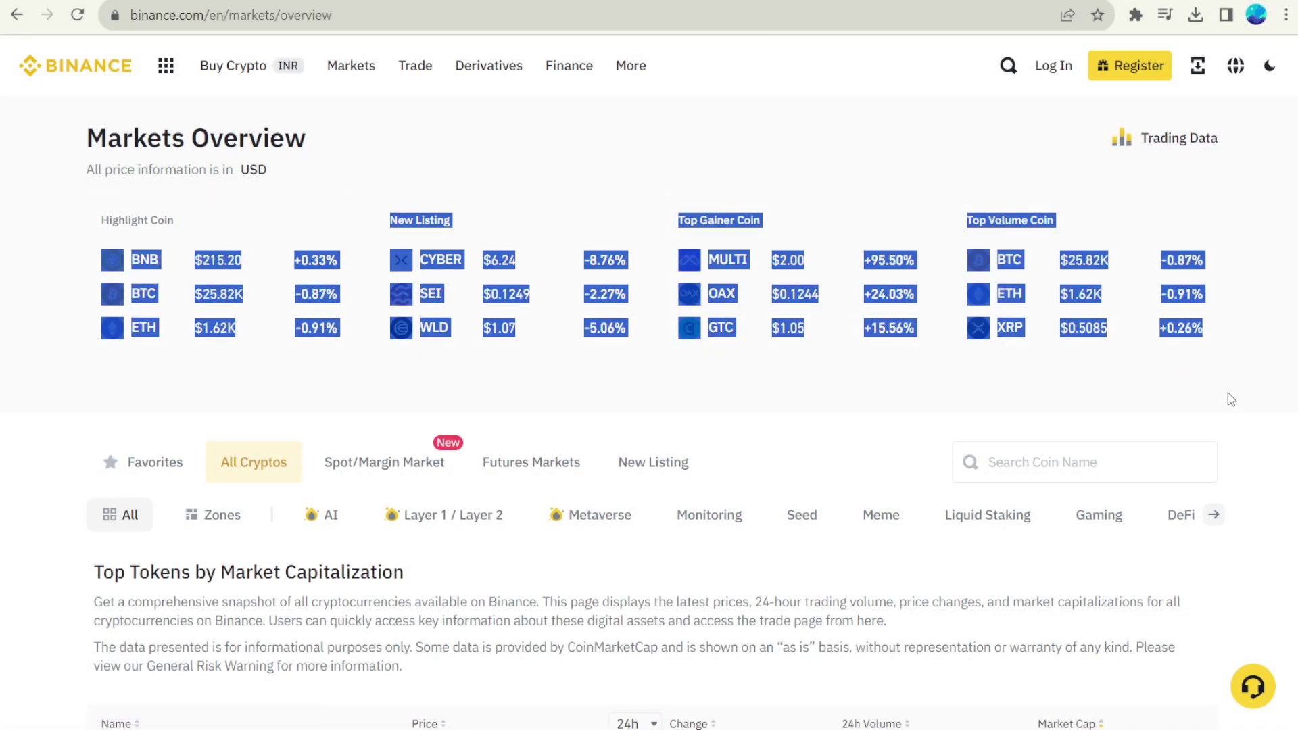
pyautogui.click(1167, 412)
pyautogui.scroll(-6, 603, 374)
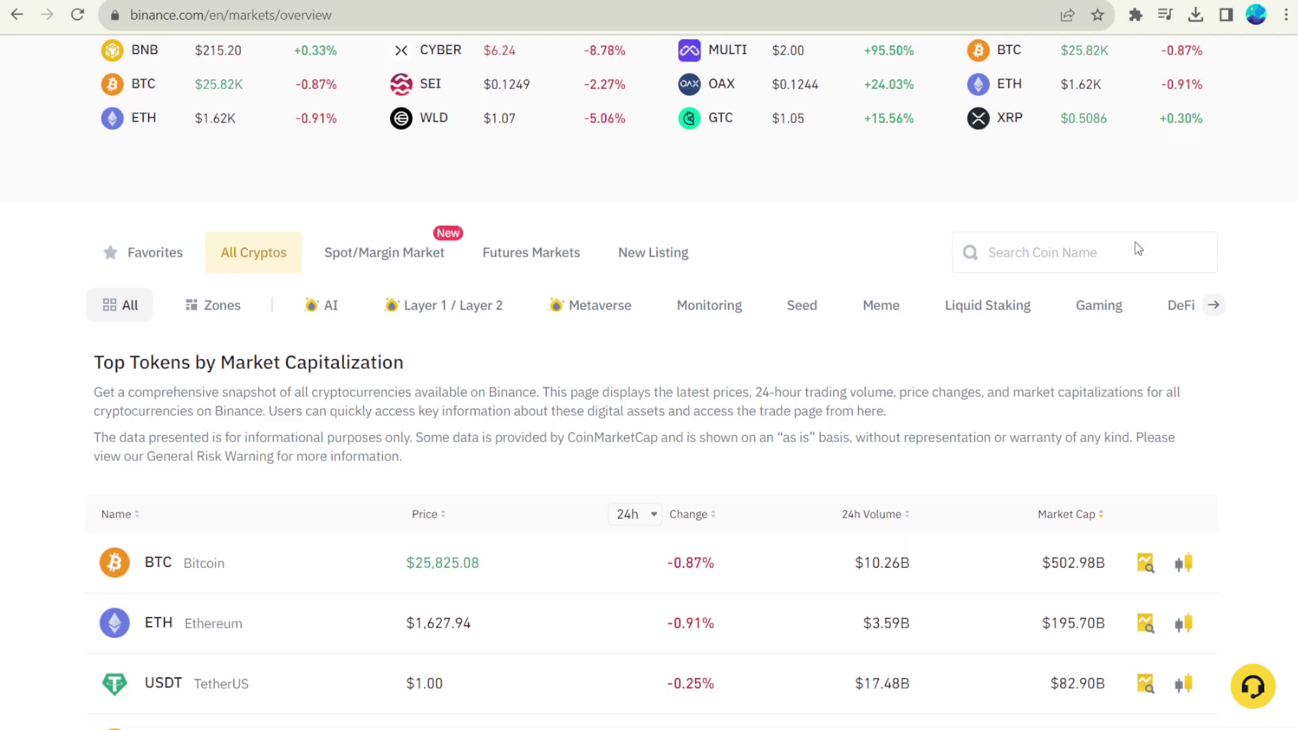
pyautogui.scroll(-6, 649, 382)
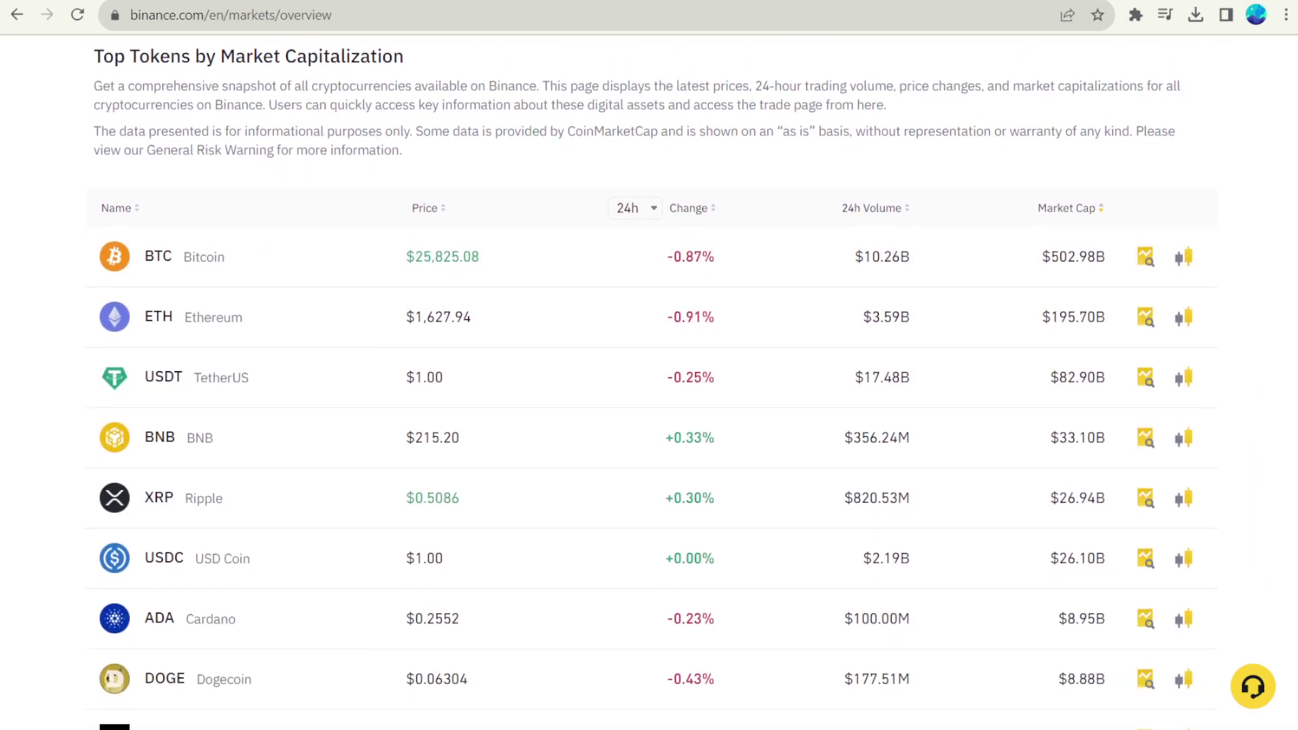
pyautogui.scroll(-3, 649, 382)
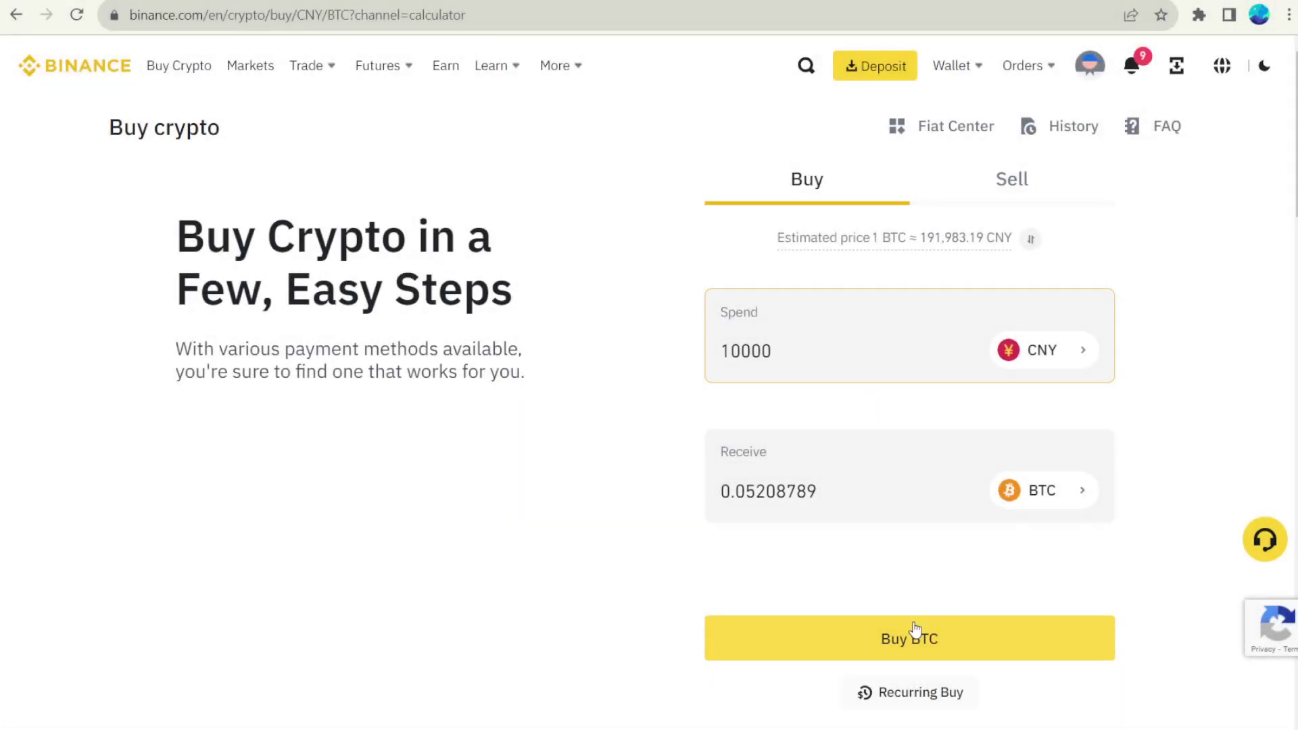
# Step: Proceed to buy BTC for the entered amount, paying with WeChat, and confirm
pyautogui.click(915, 630)
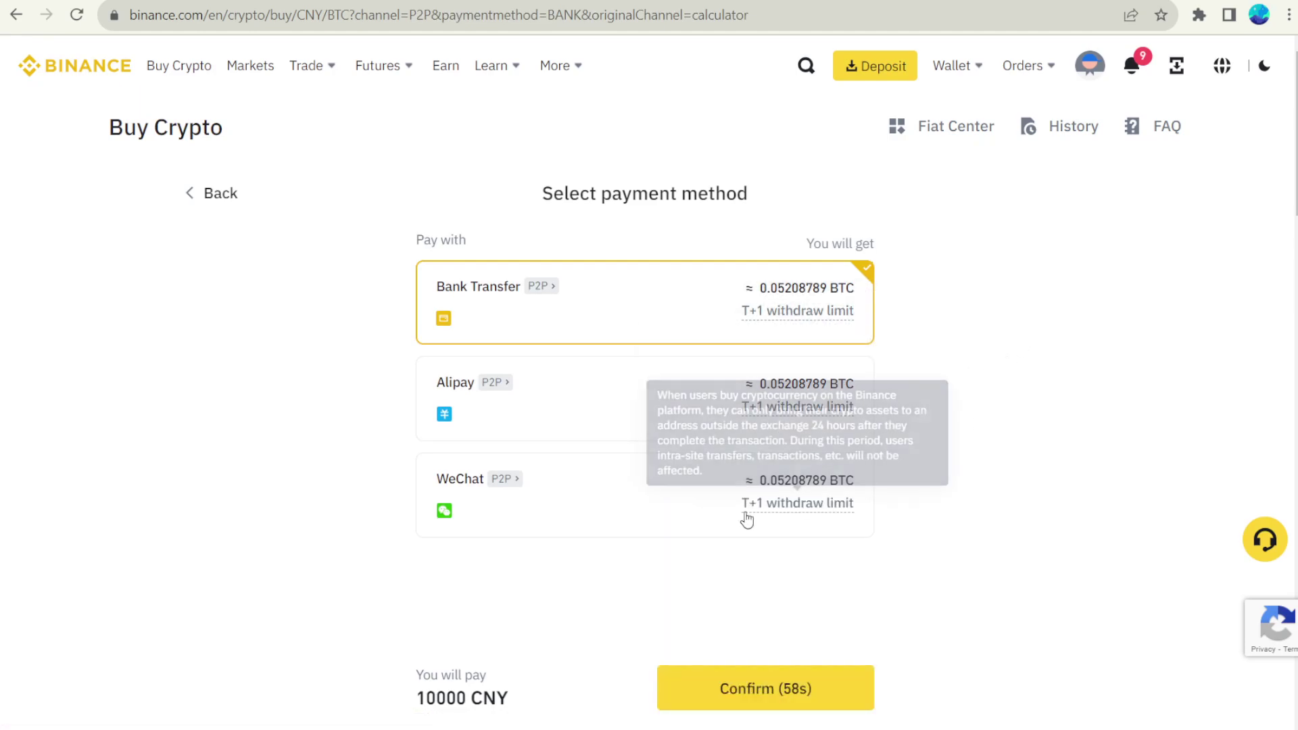
pyautogui.click(744, 517)
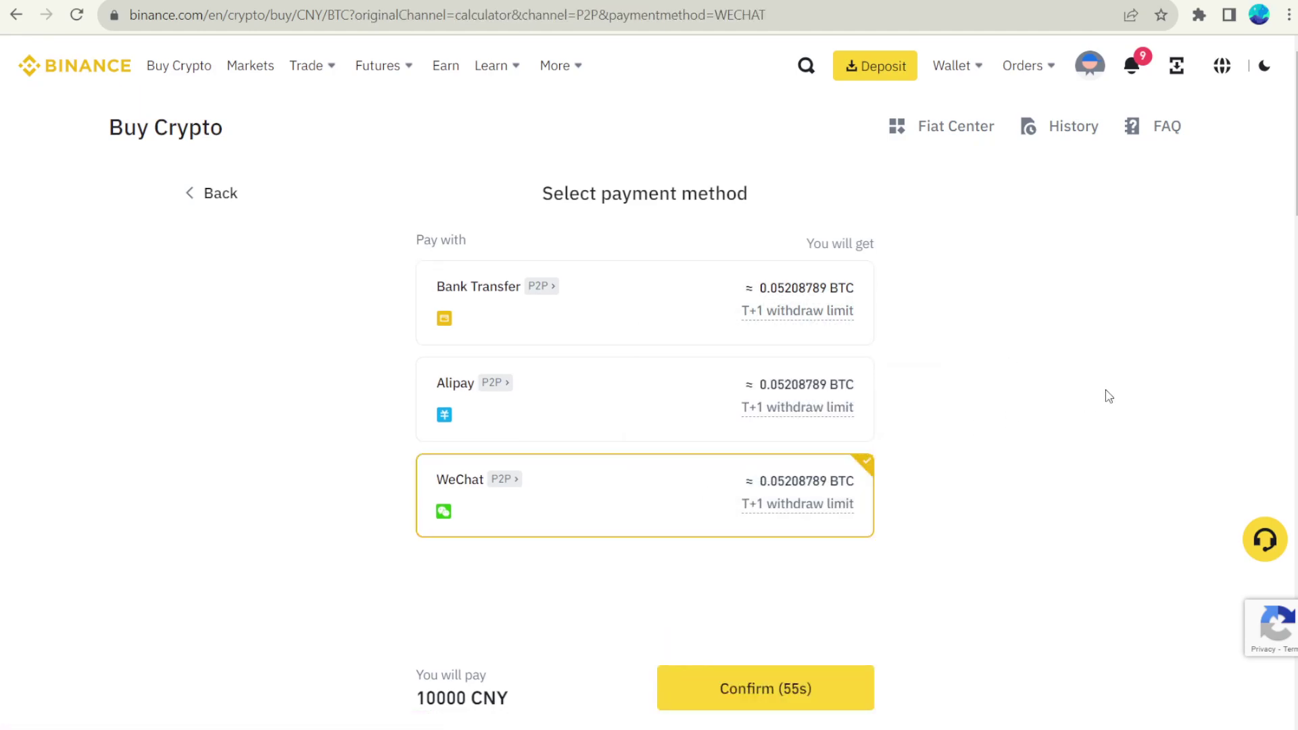
pyautogui.click(788, 706)
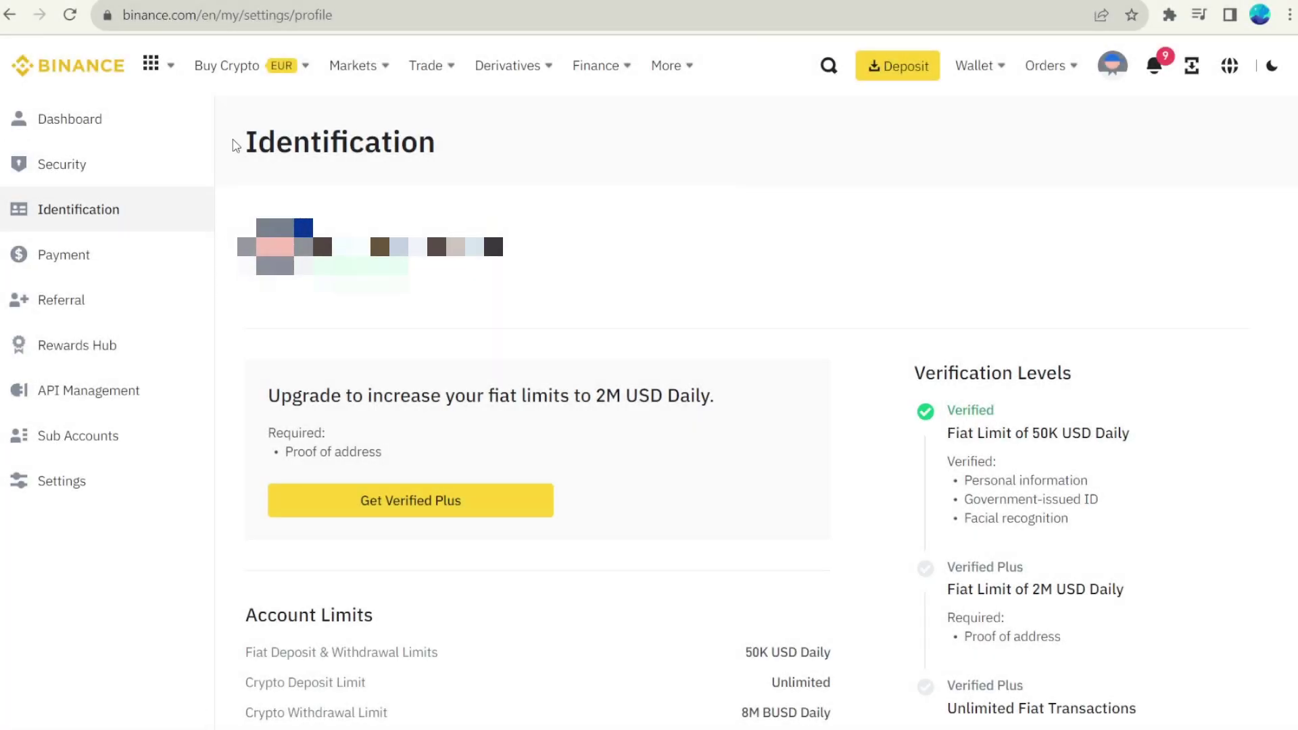
# Step: Highlight the Identification heading and the Verified level's 50K USD limit details, then clear each highlight
pyautogui.moveTo(249, 143); pyautogui.dragTo(428, 142)
pyautogui.click(529, 165)
pyautogui.moveTo(970, 411); pyautogui.dragTo(1117, 519)
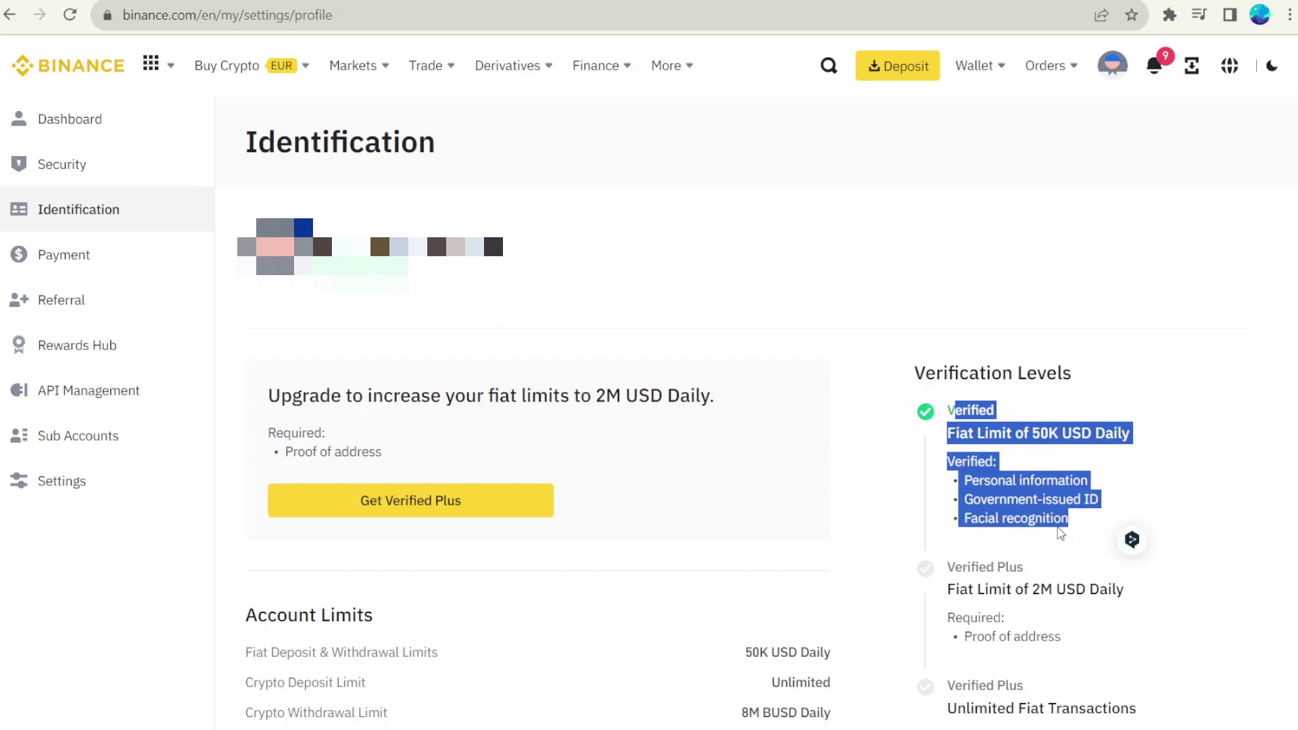
pyautogui.click(1091, 536)
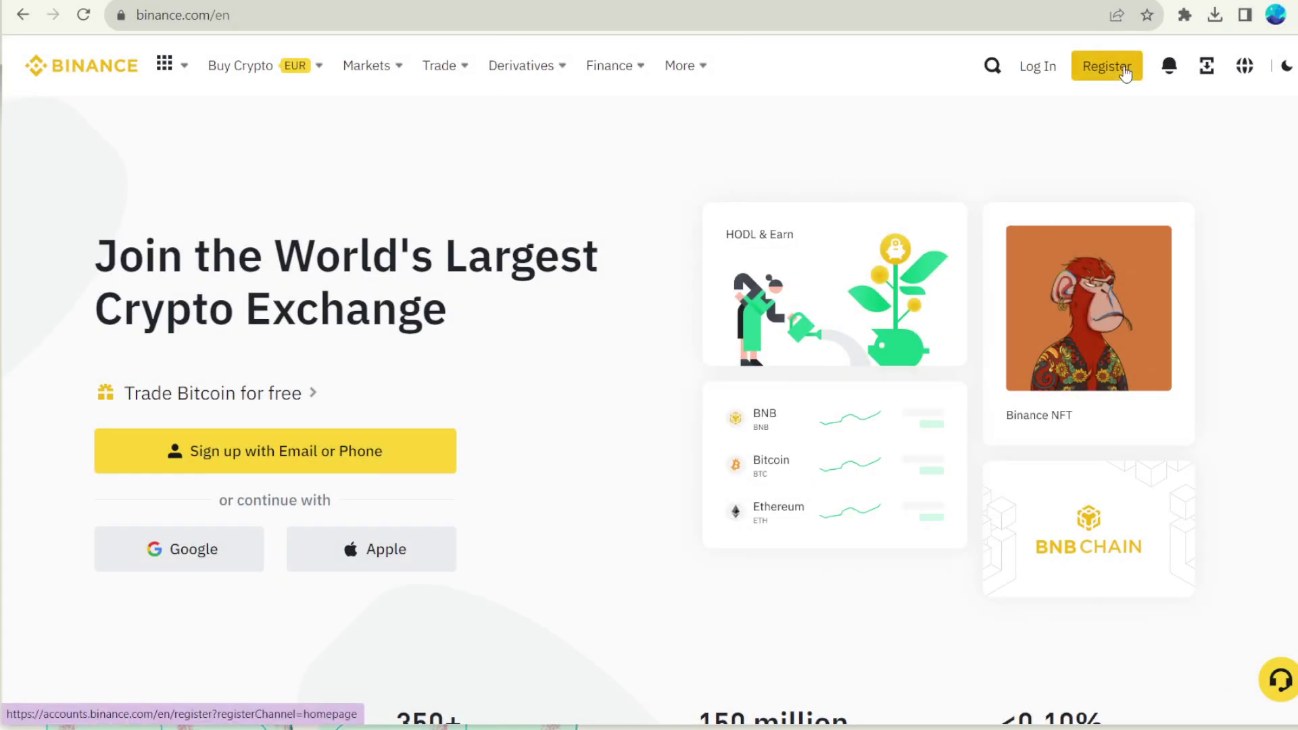
# Step: Register via Sign Up With Email or Phone, submit the email address and ready the verification code field
pyautogui.click(1112, 66)
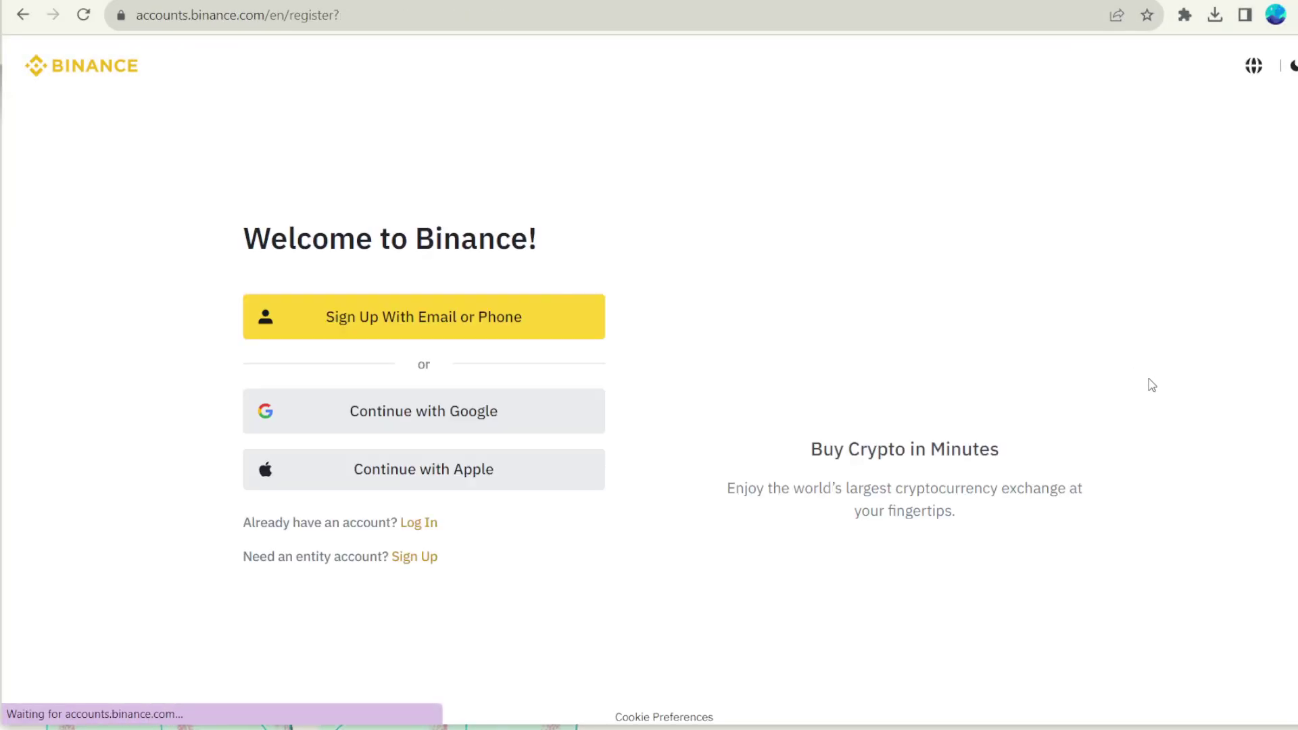
pyautogui.click(408, 327)
pyautogui.click(503, 257)
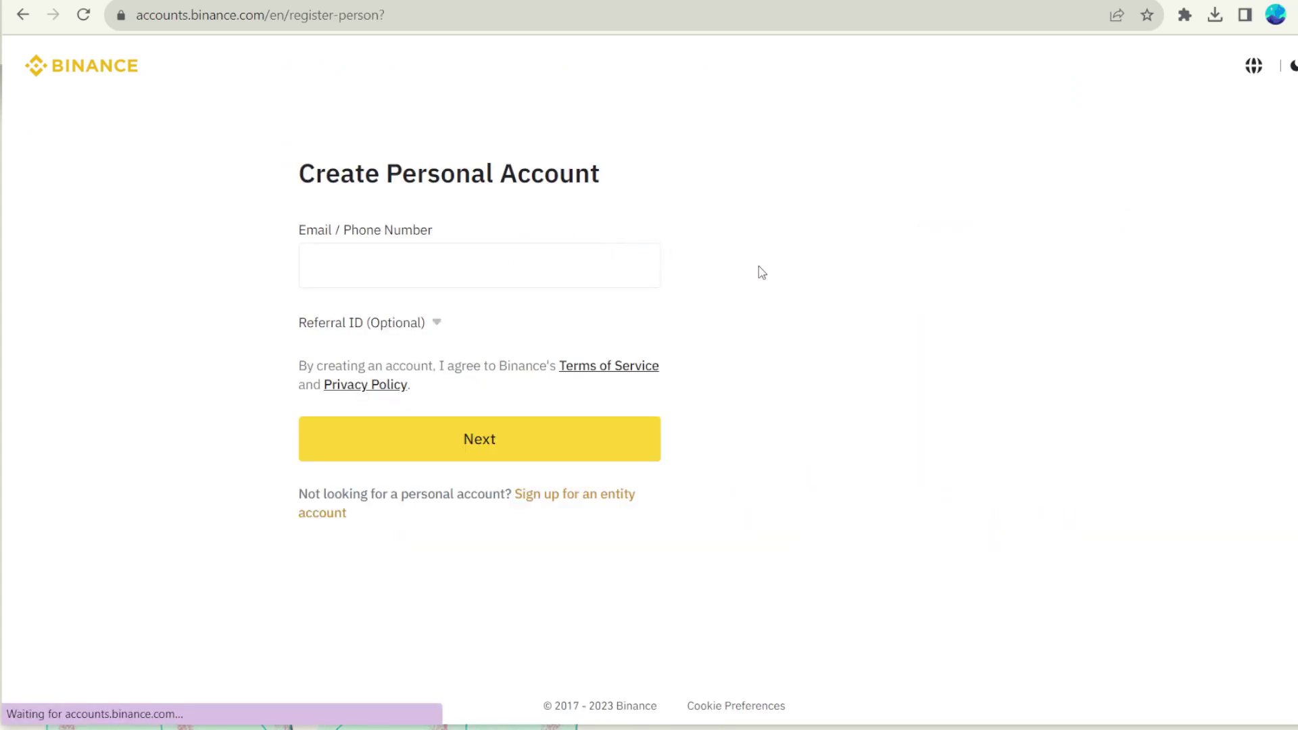
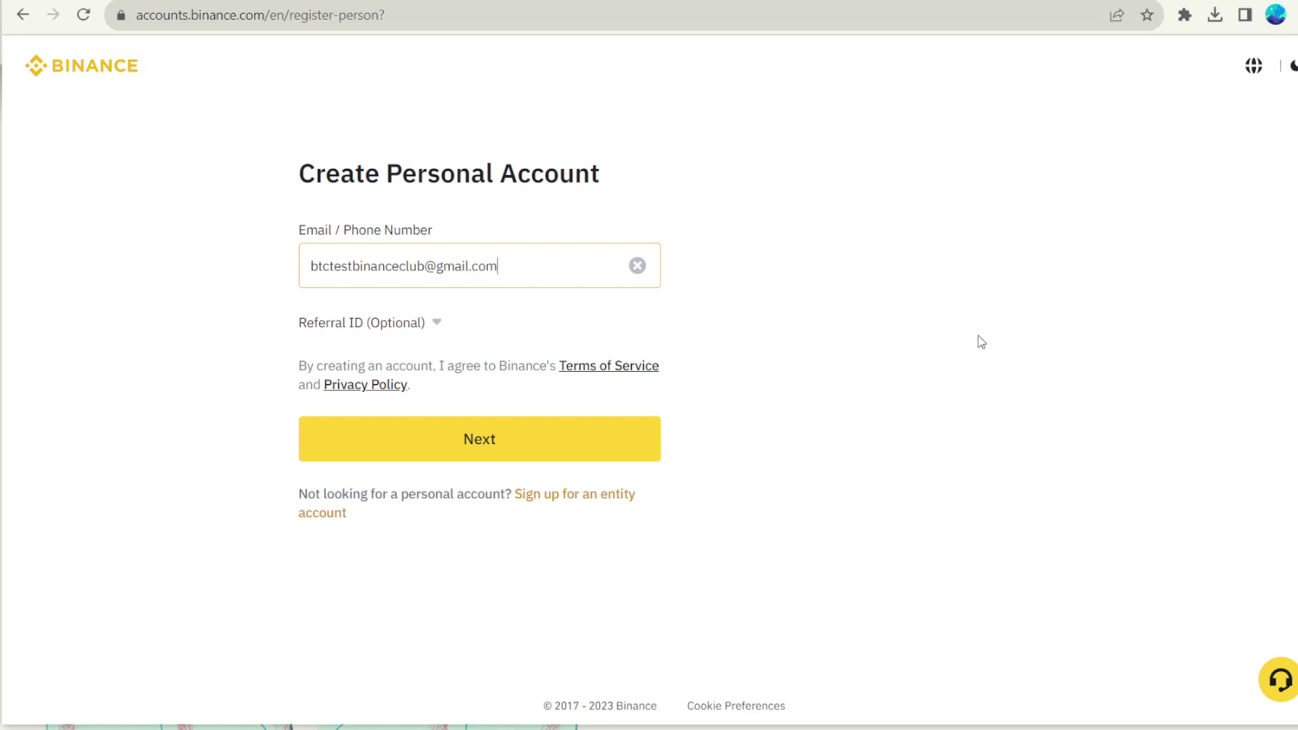
pyautogui.click(504, 438)
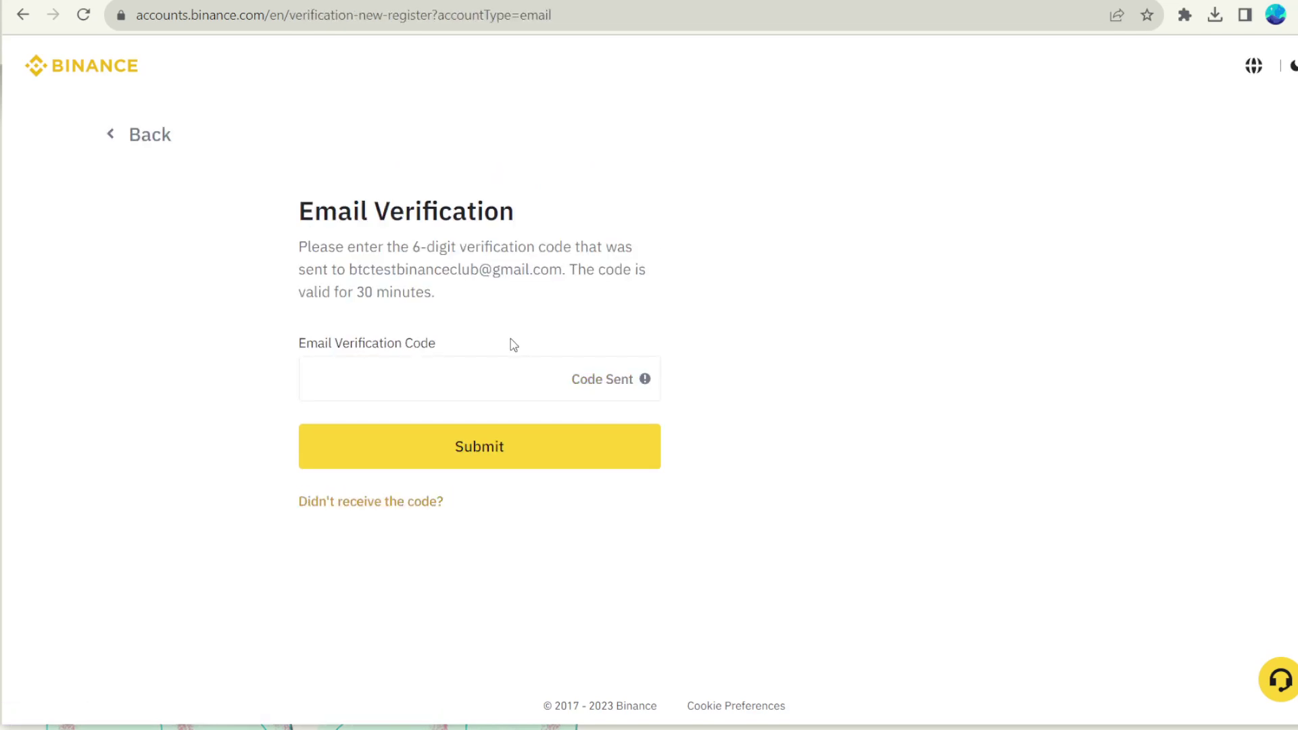
pyautogui.click(465, 336)
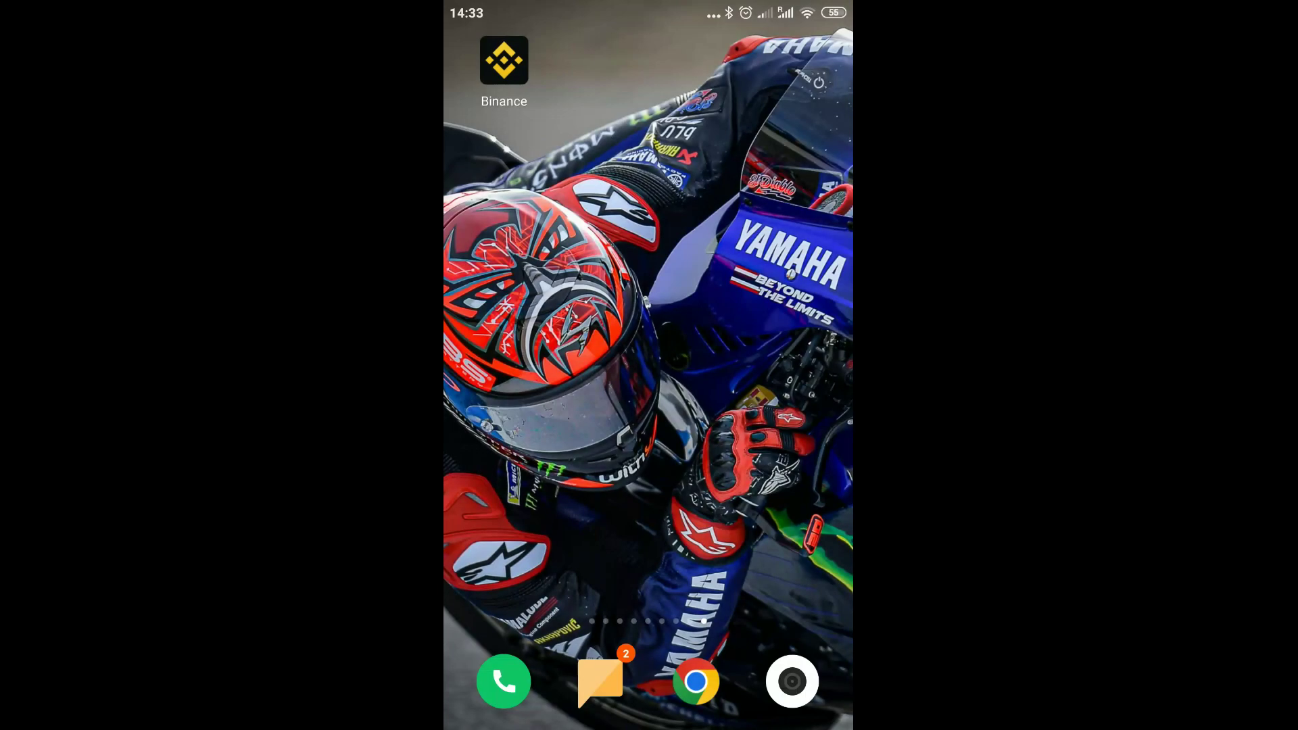
# Step: Launch the Binance app on the phone and start verification with Verify Now
pyautogui.click(505, 59)
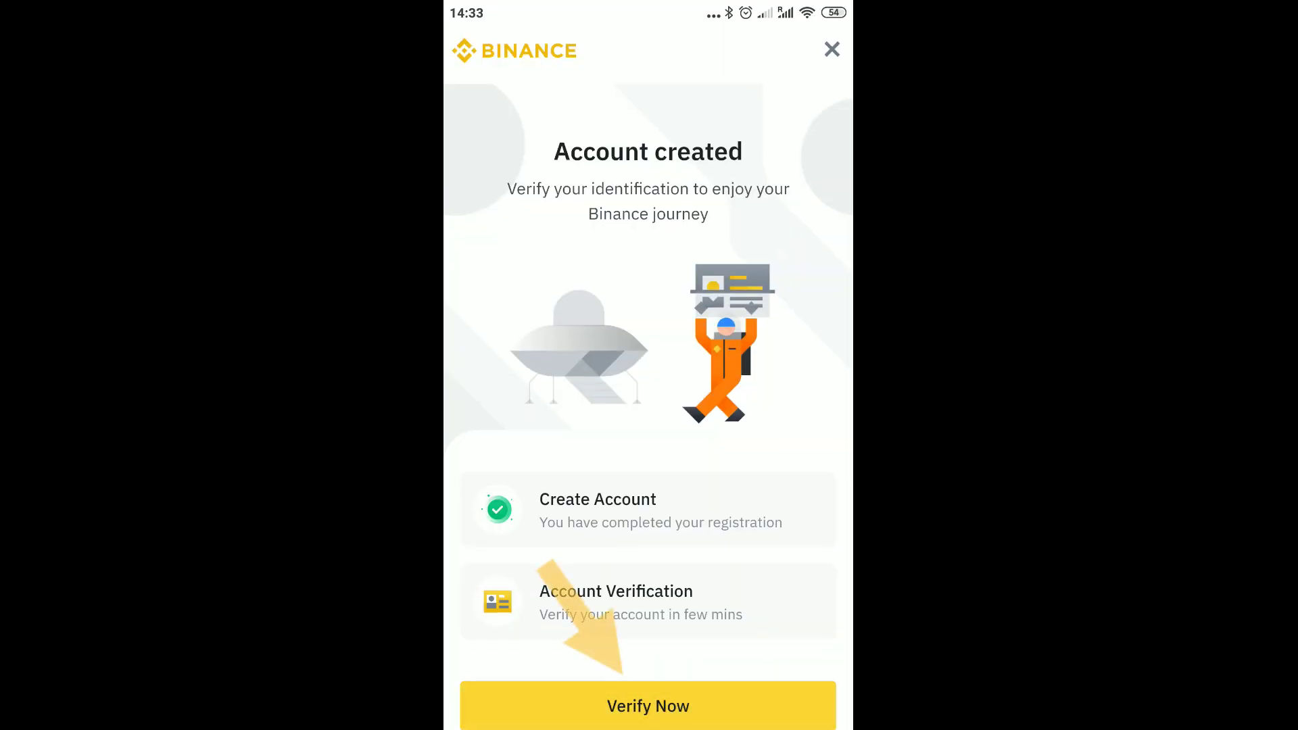
pyautogui.click(648, 706)
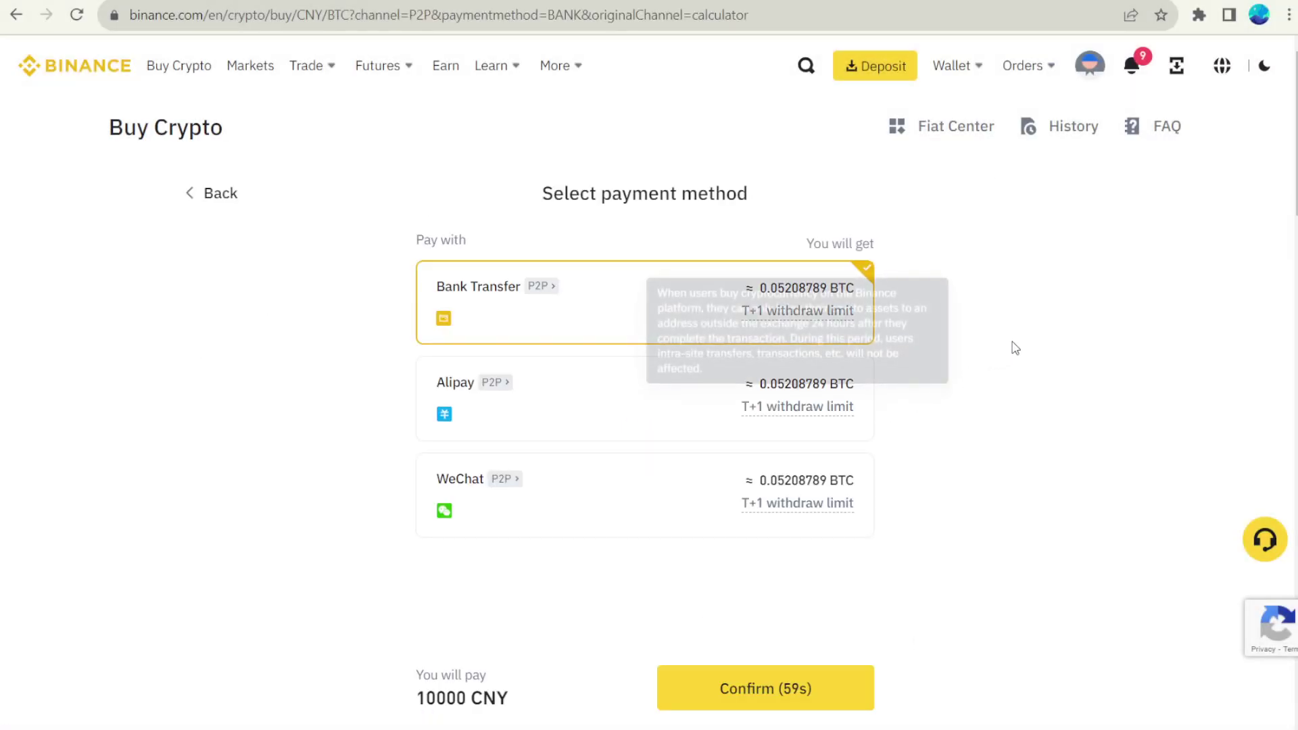
# Step: Confirm the purchase with WeChat, then show the P2P USDT page's payment method list
pyautogui.click(668, 518)
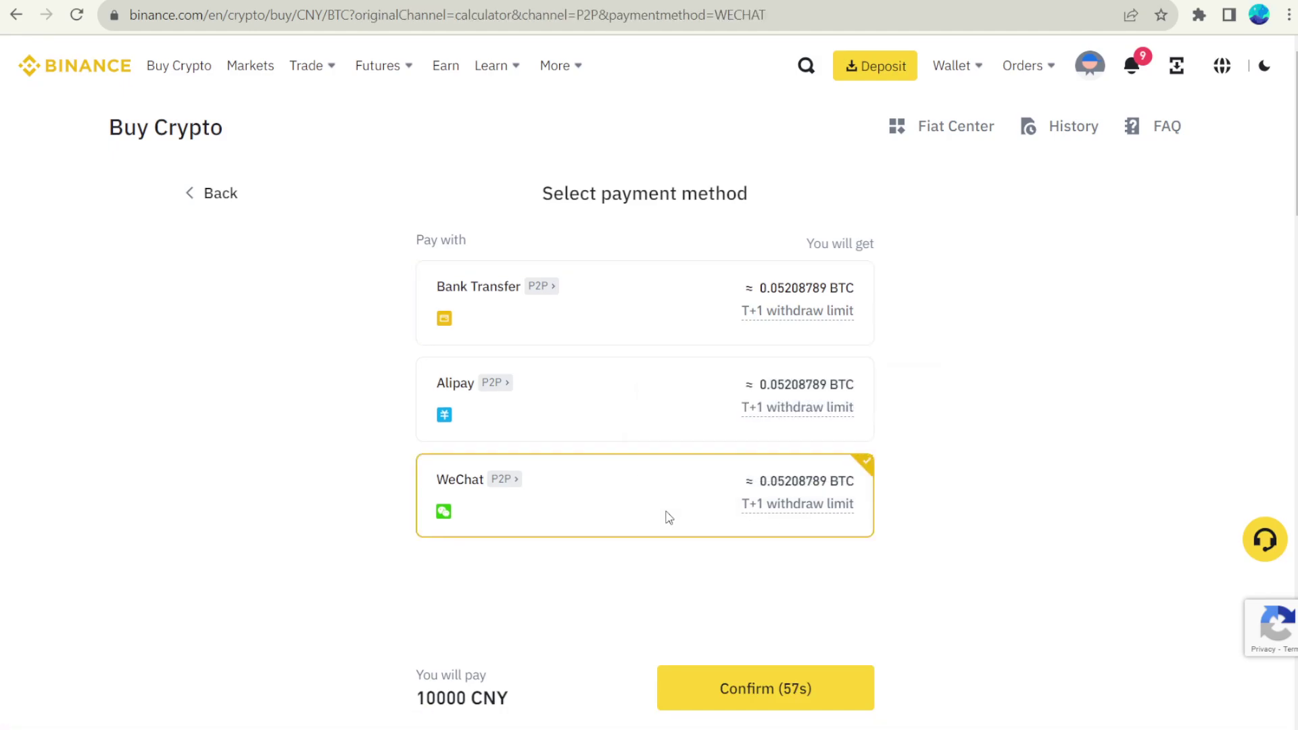
pyautogui.click(789, 702)
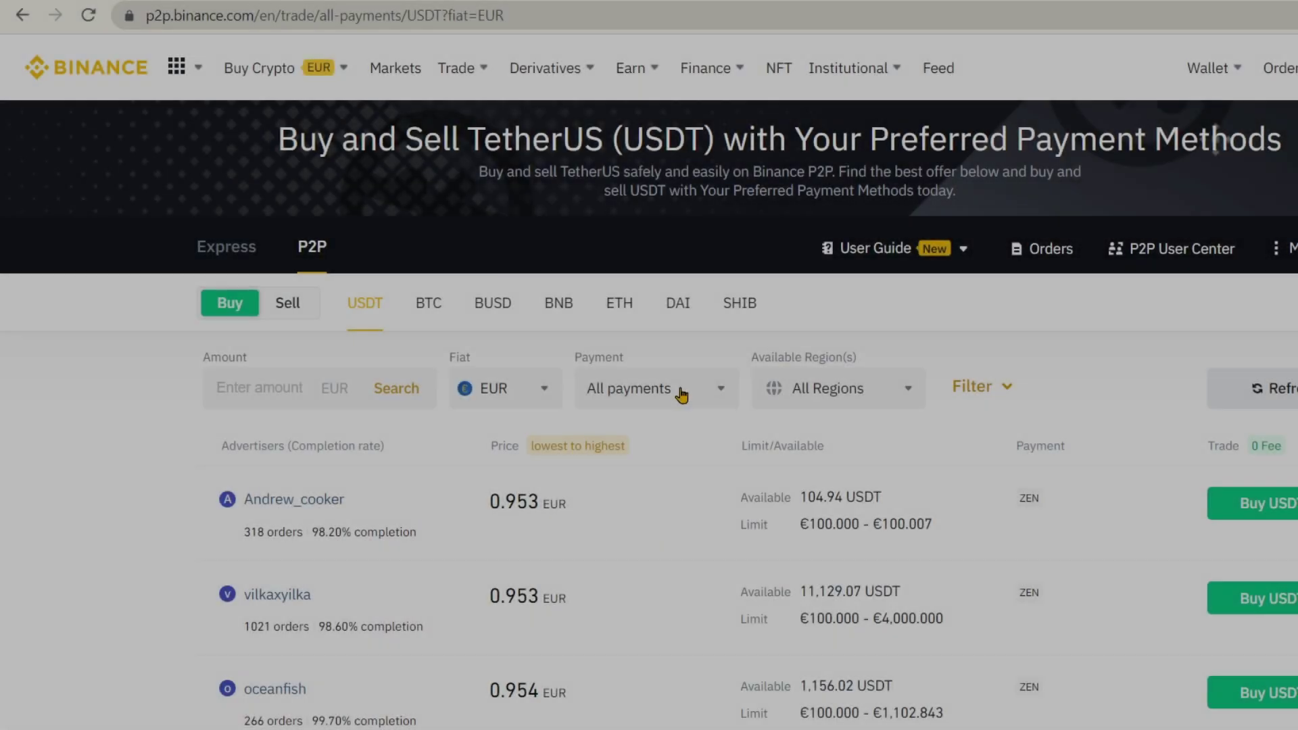
pyautogui.click(683, 390)
# Step: Scroll through the P2P Payment method list
pyautogui.scroll(-5, 768, 524)
pyautogui.scroll(8, 750, 561)
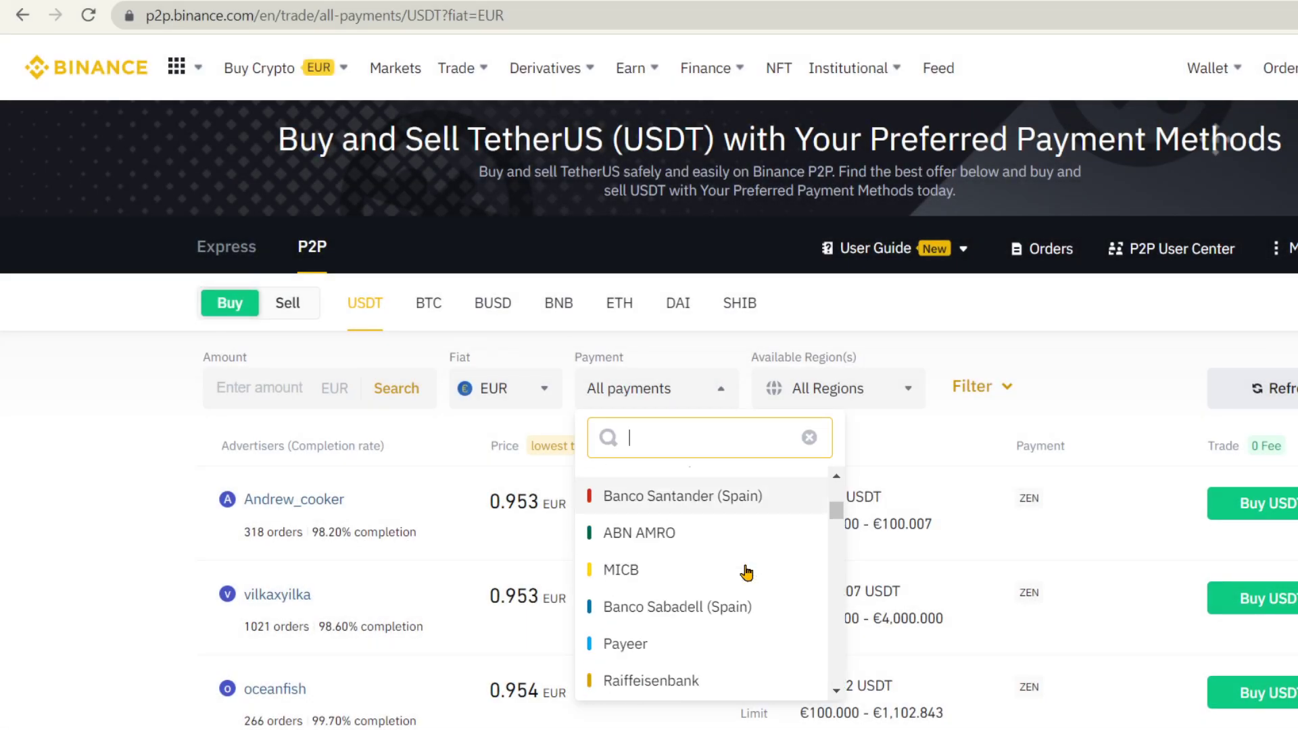
pyautogui.scroll(-10, 746, 572)
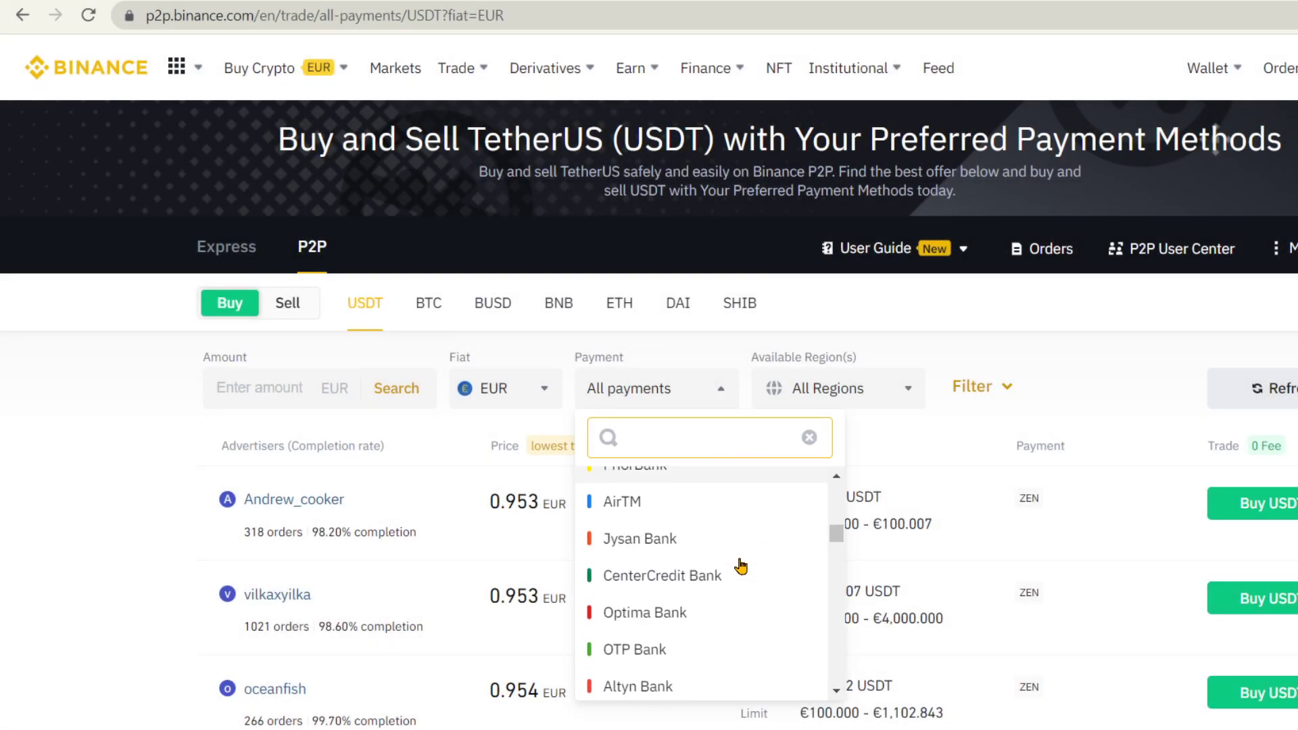
pyautogui.scroll(-10, 741, 566)
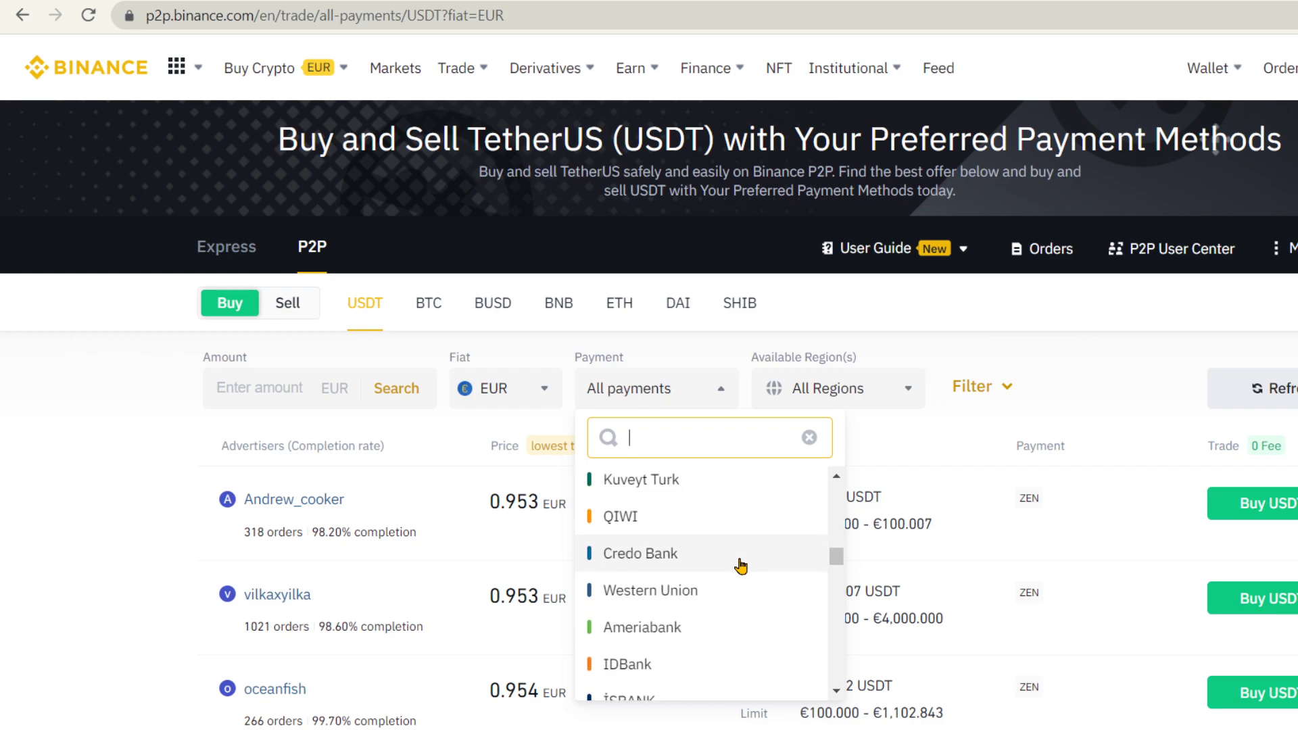
pyautogui.scroll(-10, 708, 573)
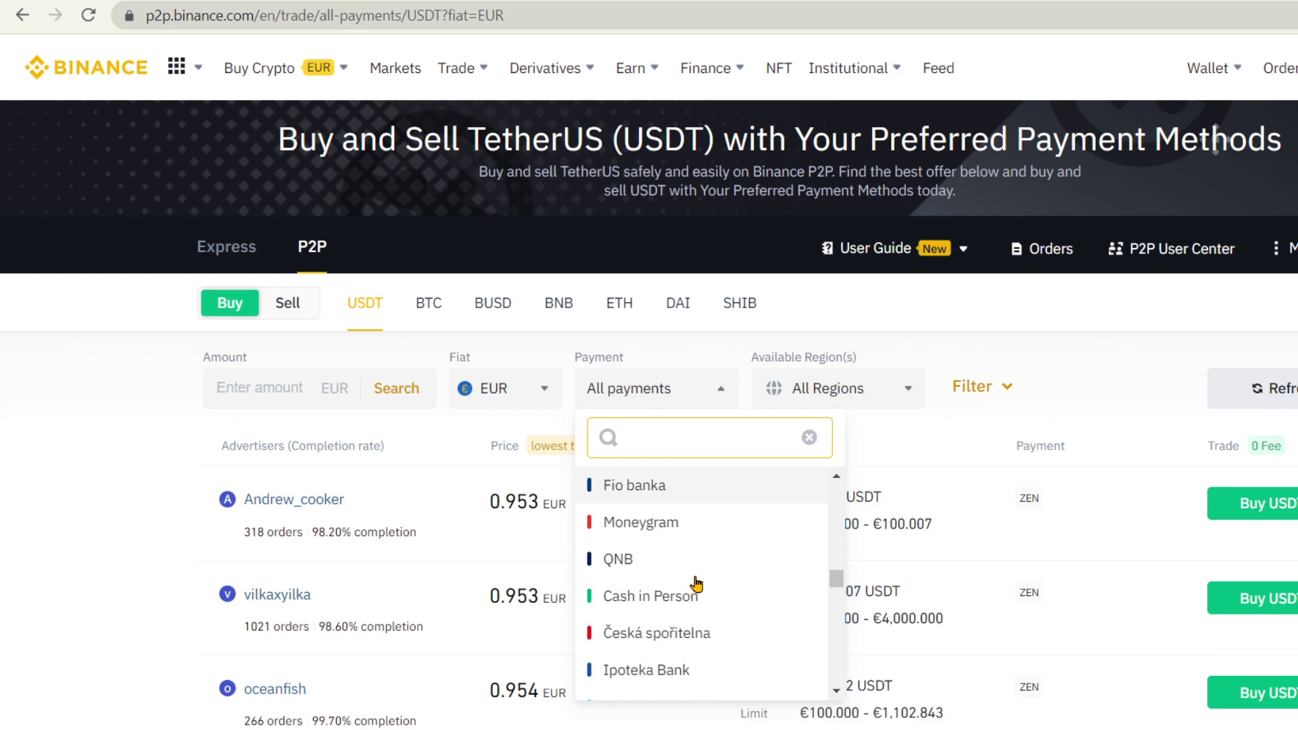
pyautogui.scroll(-10, 683, 620)
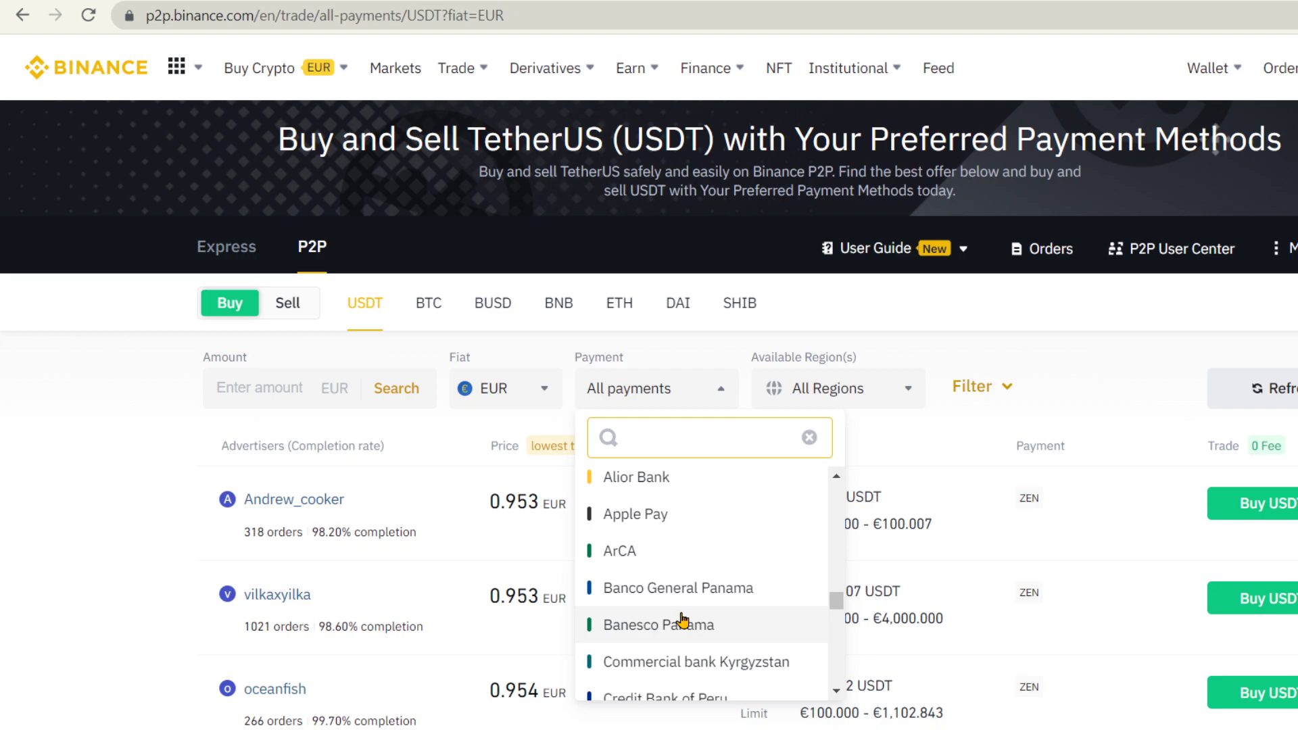
pyautogui.scroll(-10, 684, 619)
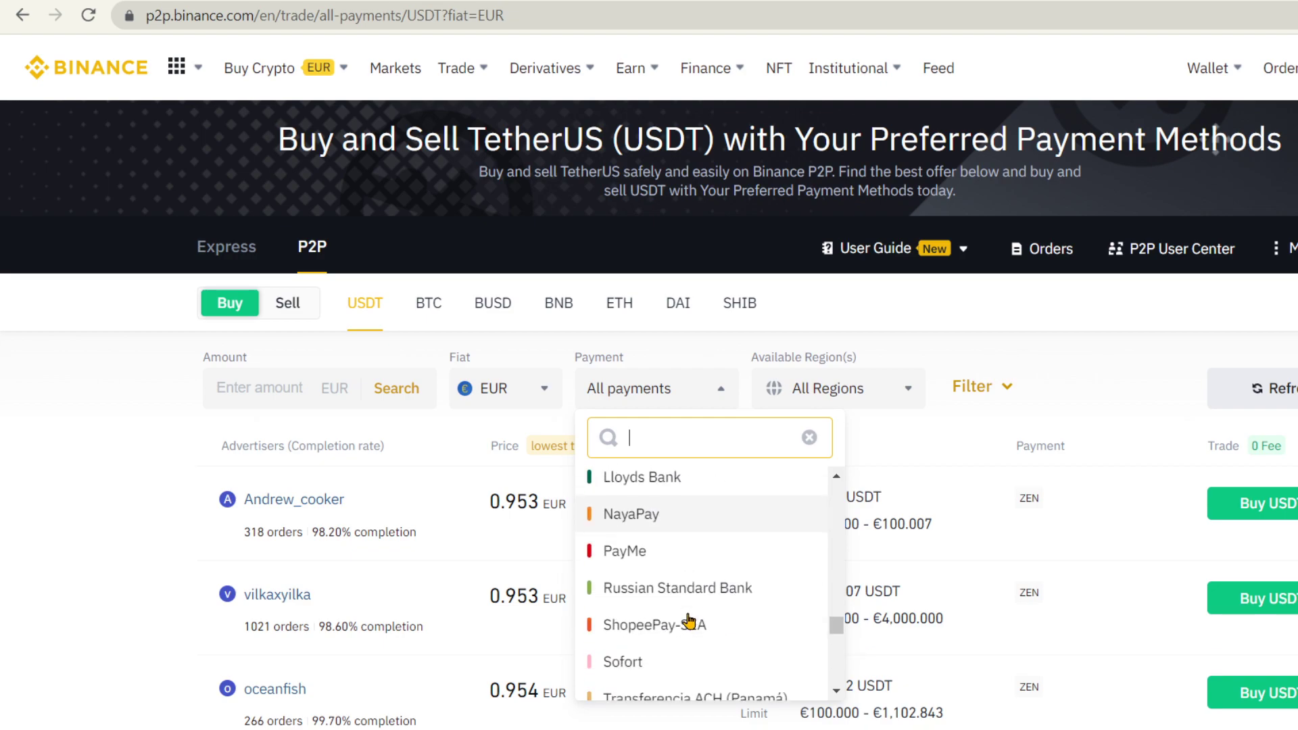
pyautogui.scroll(-10, 690, 611)
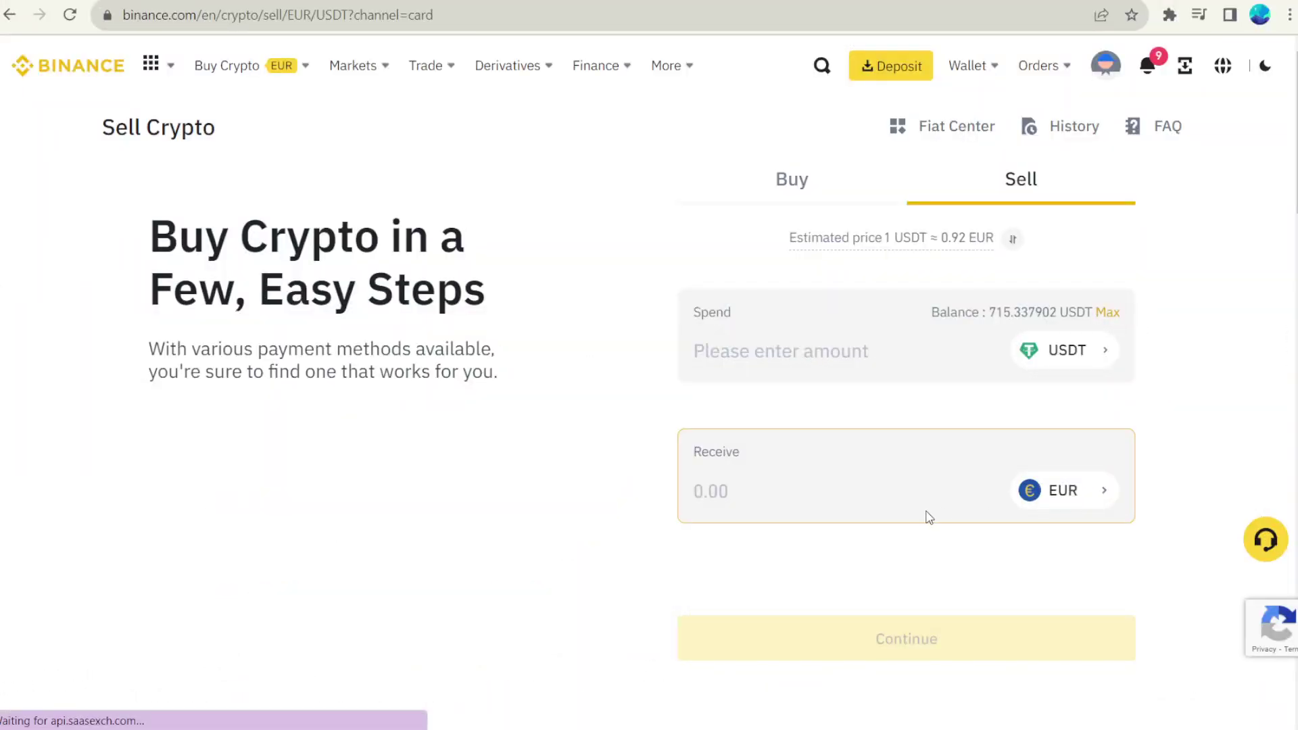
# Step: Enter 500 EUR to receive and continue, then preview converting 500 USDT to BTC
pyautogui.write('5')
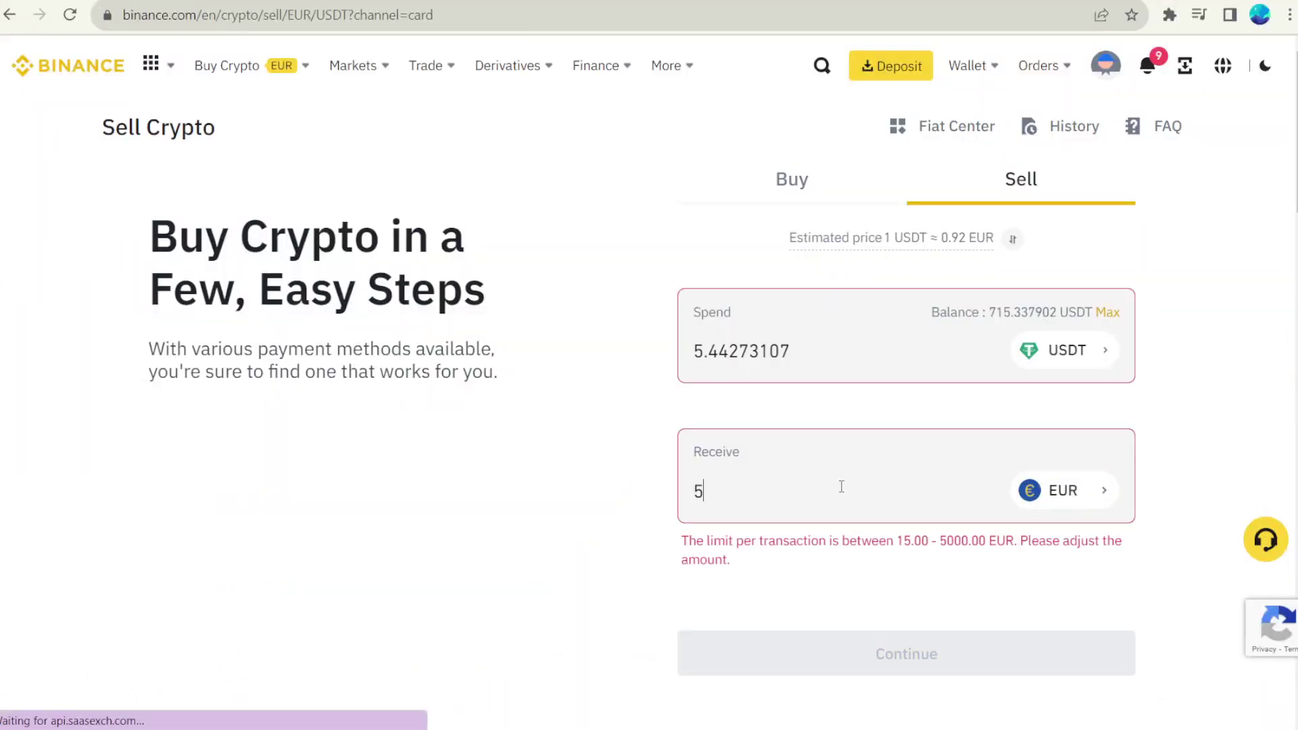
pyautogui.write('00')
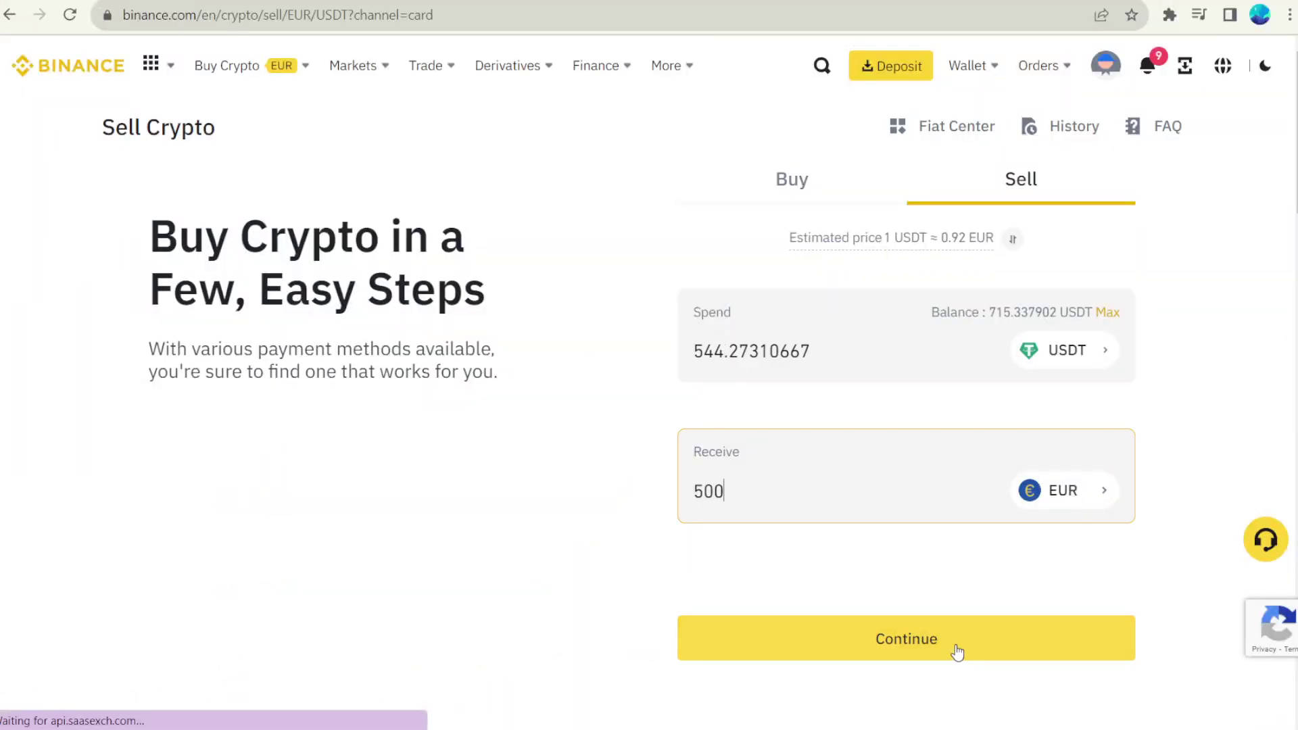
pyautogui.click(957, 651)
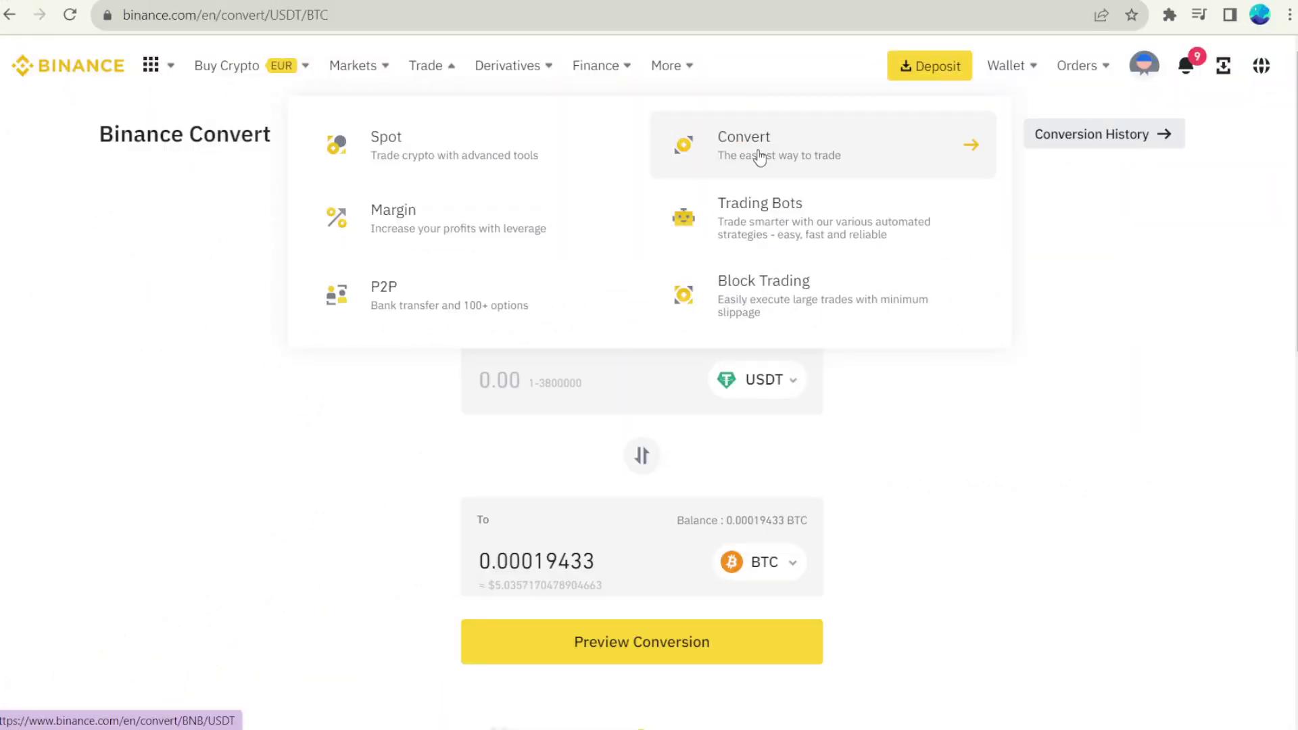
pyautogui.click(548, 380)
pyautogui.write('500')
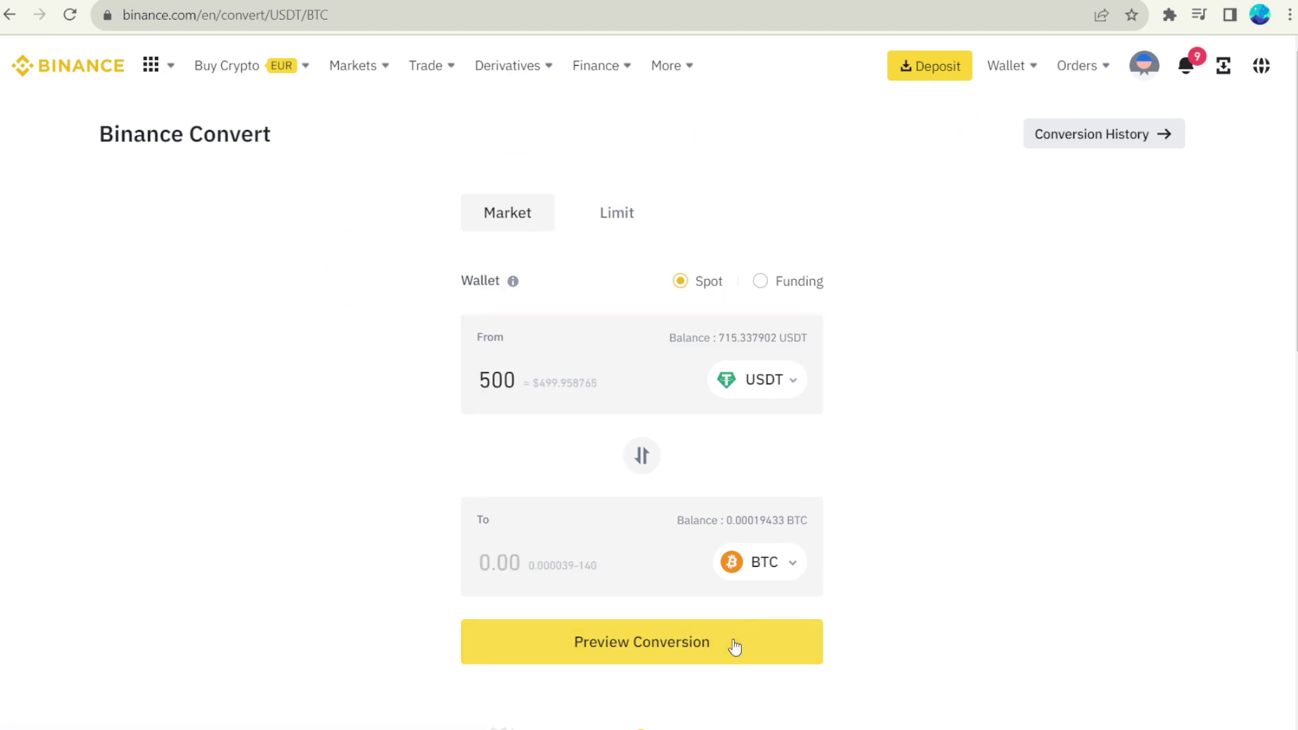
pyautogui.click(730, 643)
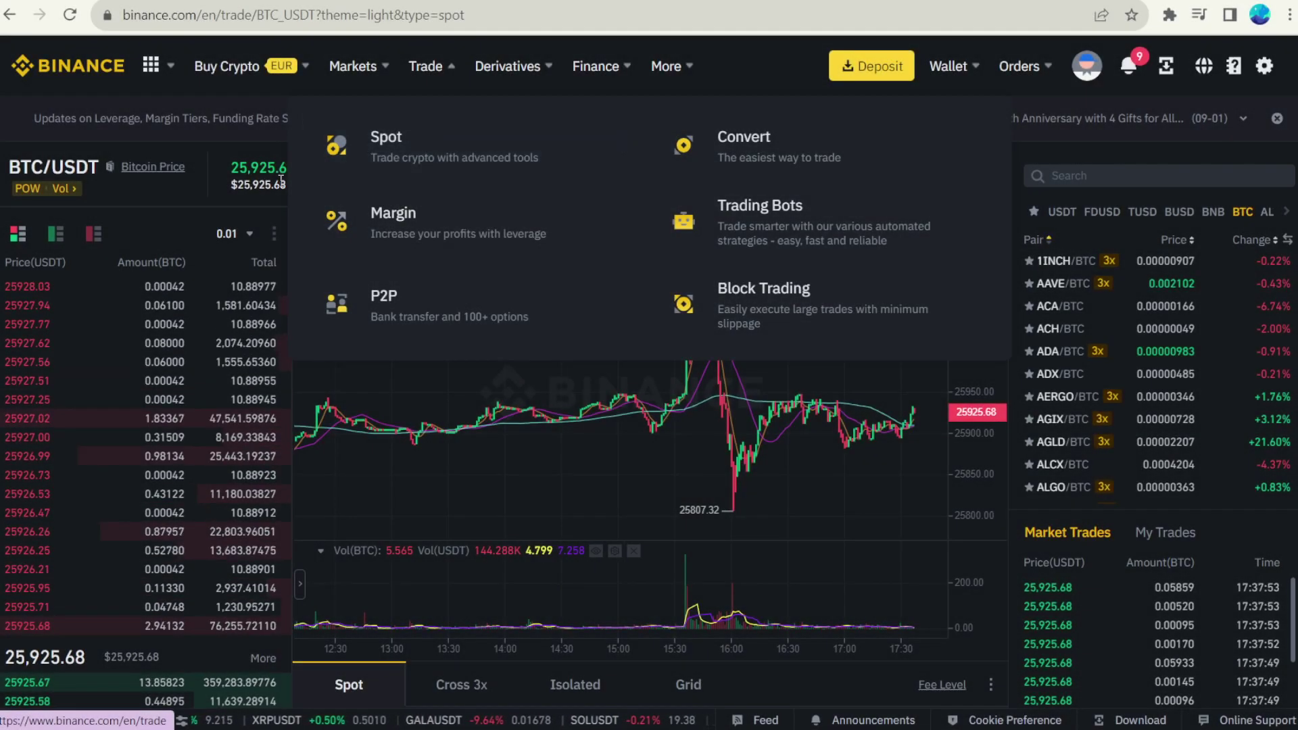
# Step: Set the BTC/USDT buy amount to about 43% of USDT and change the price to 24915.45
pyautogui.scroll(-1, 818, 440)
pyautogui.scroll(-3, 857, 404)
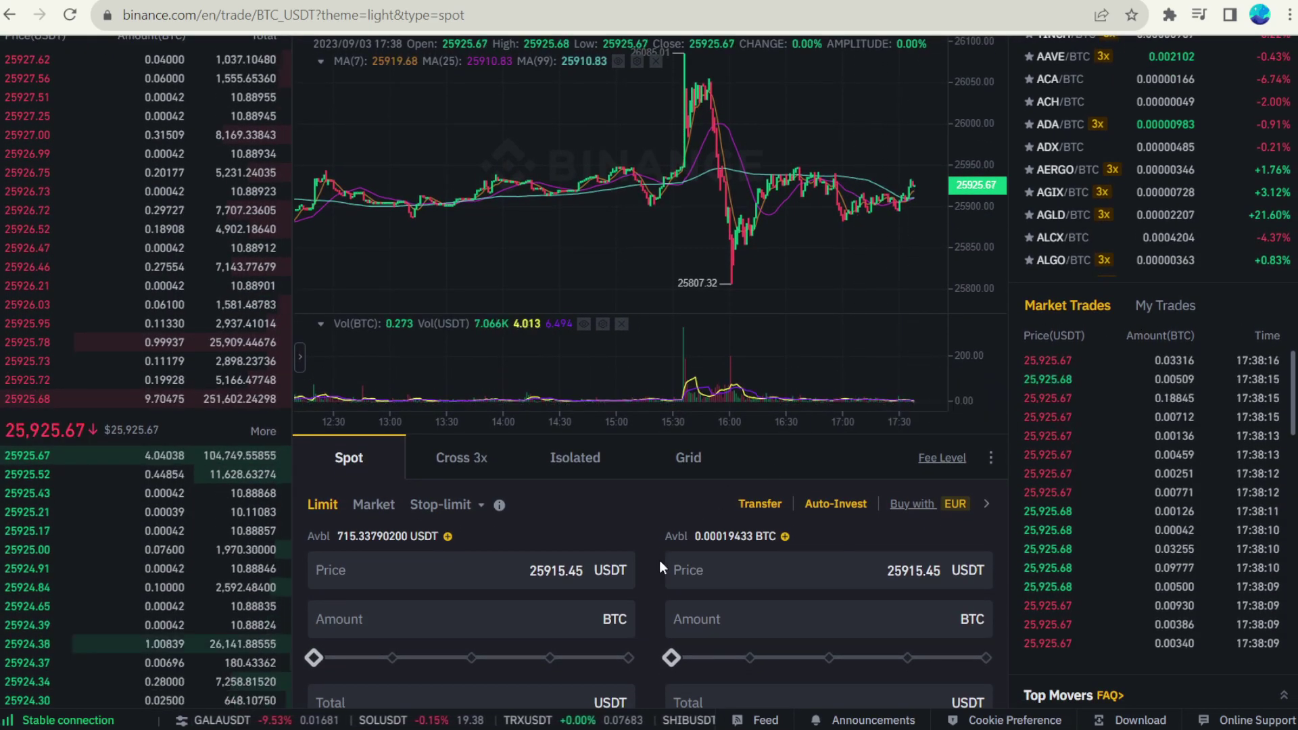
pyautogui.moveTo(313, 658); pyautogui.dragTo(453, 658)
pyautogui.click(543, 571)
pyautogui.write('4')
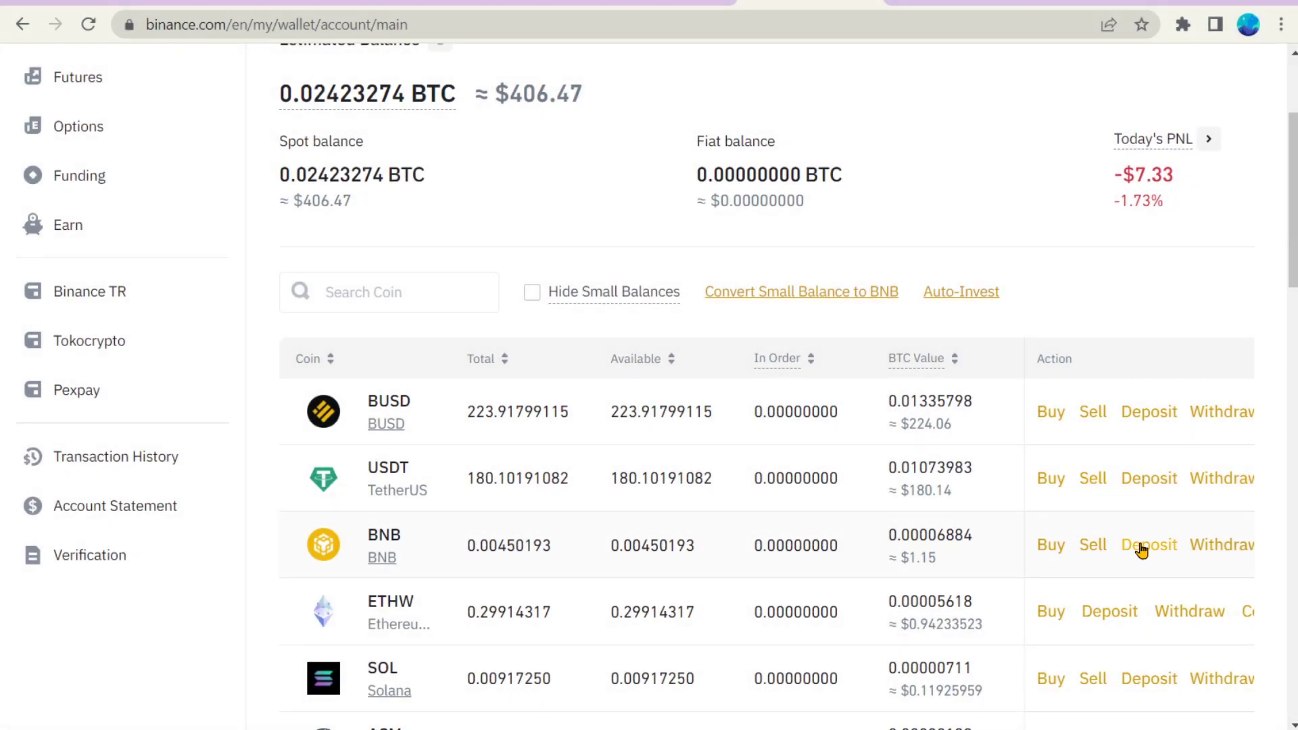
# Step: Open the deposit page and choose coin BTC on the Bitcoin (BTC) network
pyautogui.click(1141, 547)
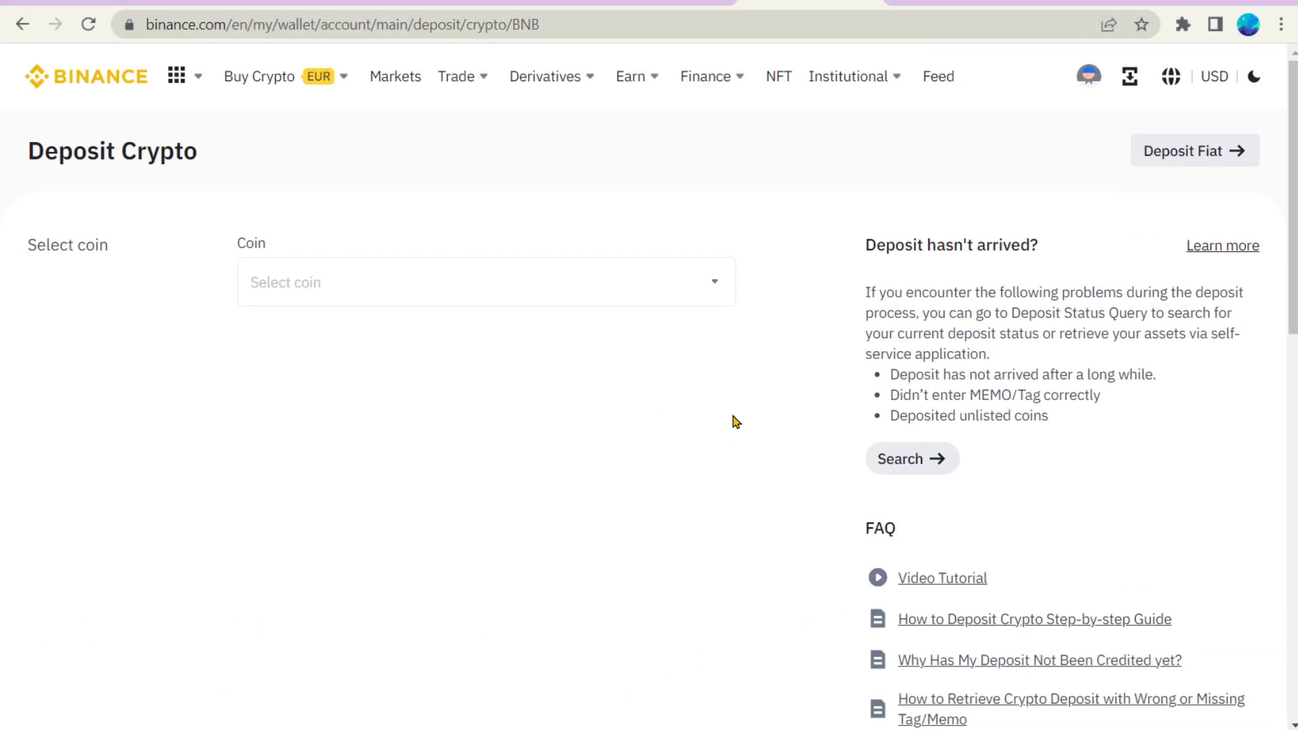
pyautogui.click(670, 293)
pyautogui.click(571, 376)
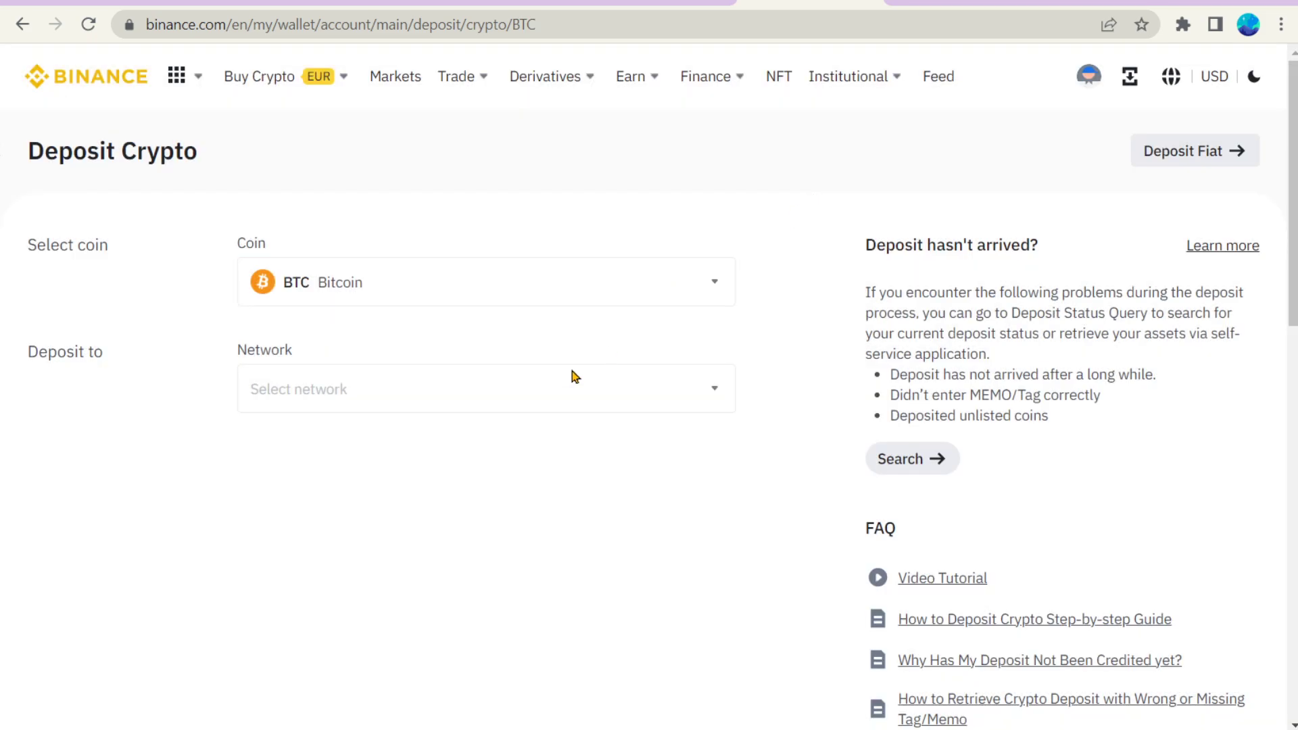
pyautogui.click(570, 378)
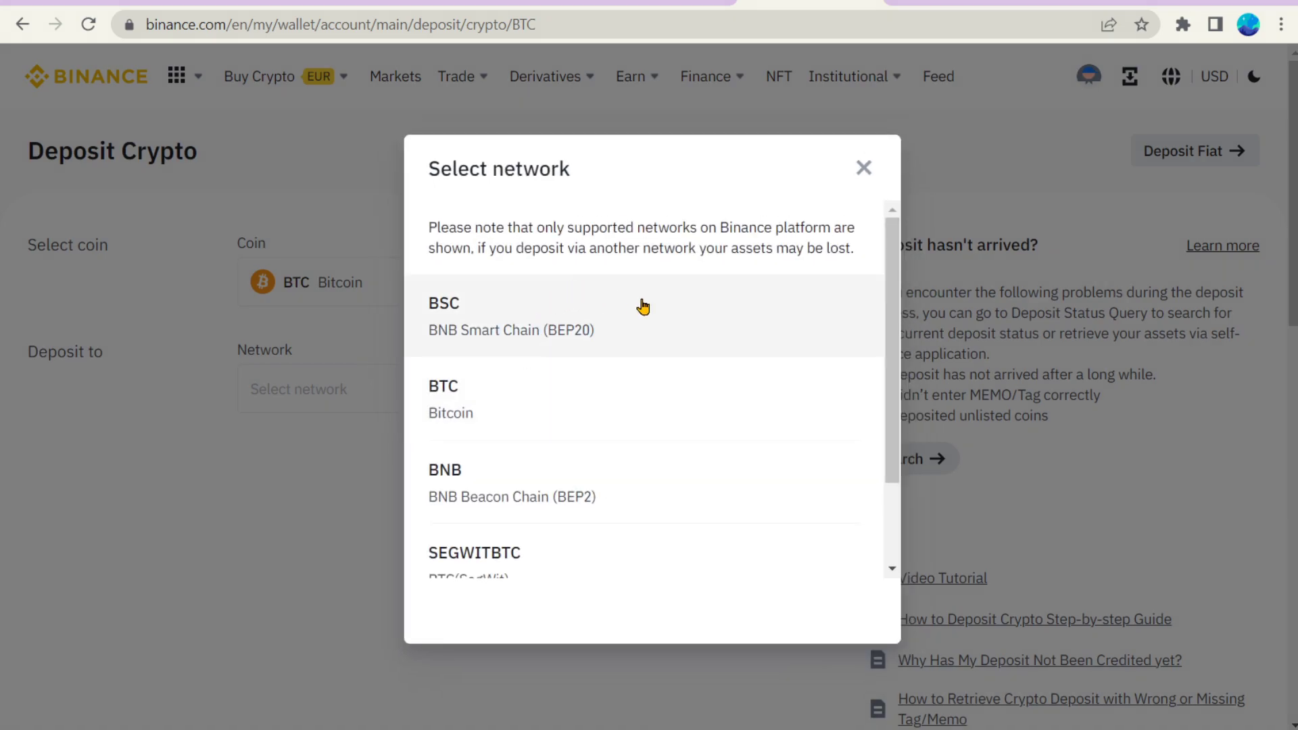
pyautogui.click(610, 419)
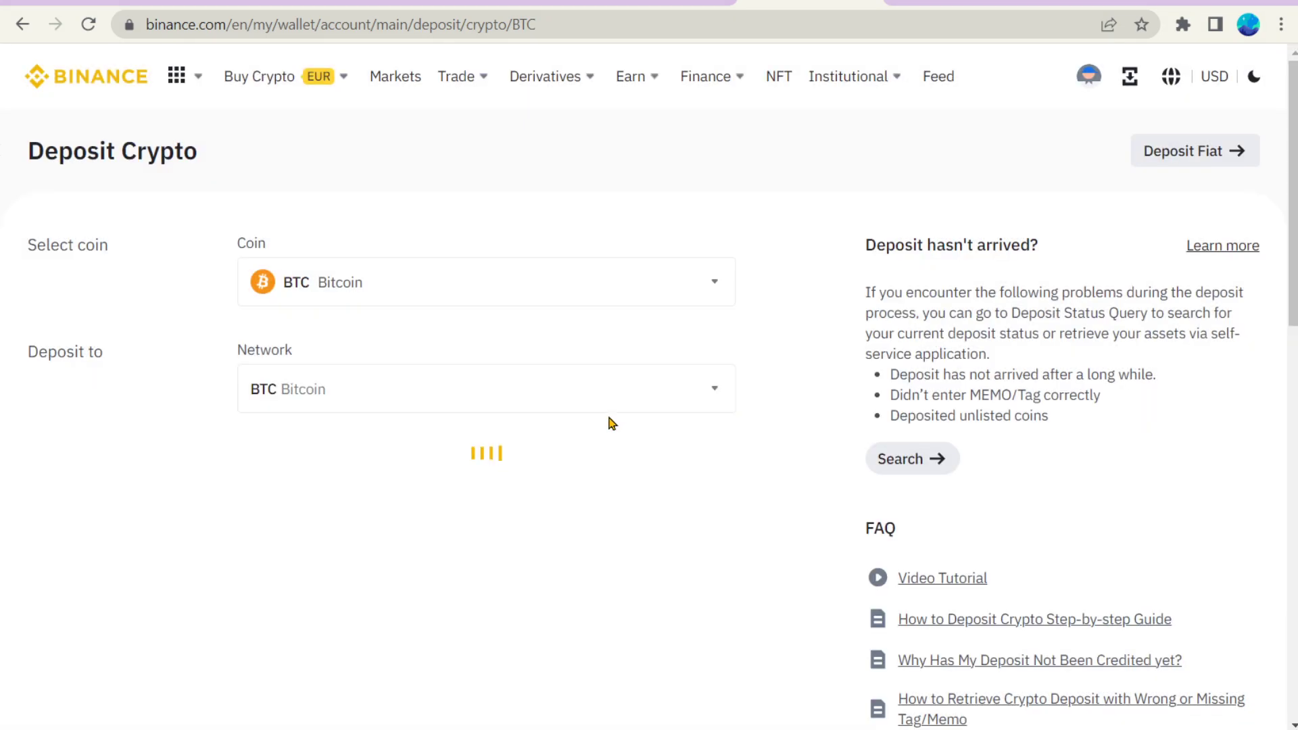
# Step: Highlight the generated BTC deposit address, then deselect it
pyautogui.scroll(-3, 733, 447)
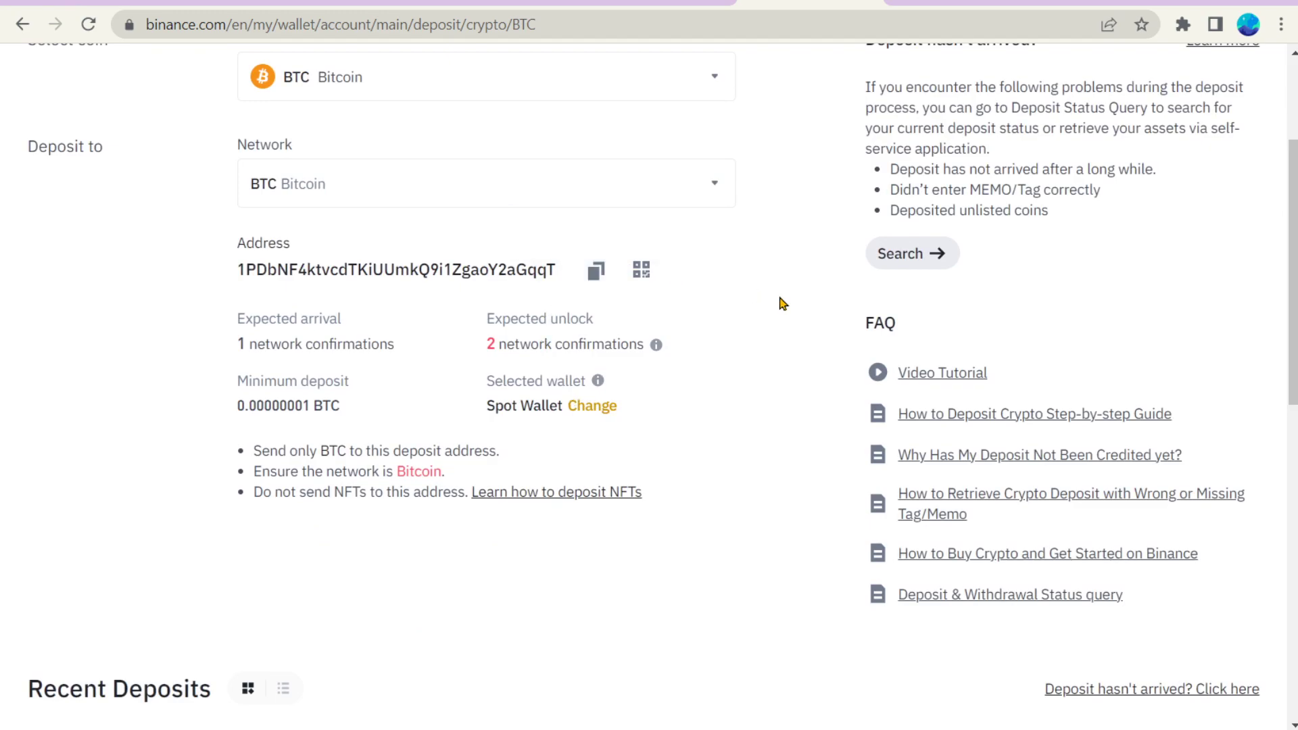
pyautogui.moveTo(559, 270); pyautogui.dragTo(235, 270)
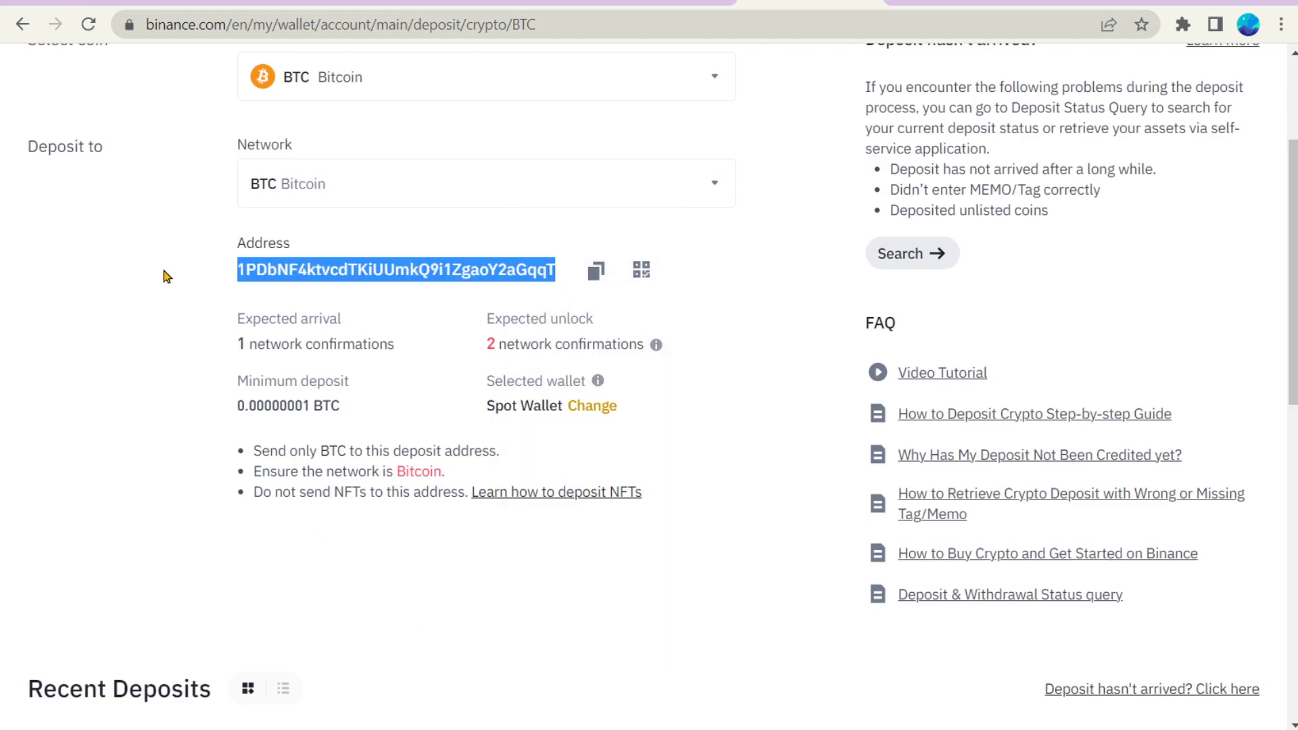
pyautogui.click(711, 314)
pyautogui.scroll(-2, 766, 306)
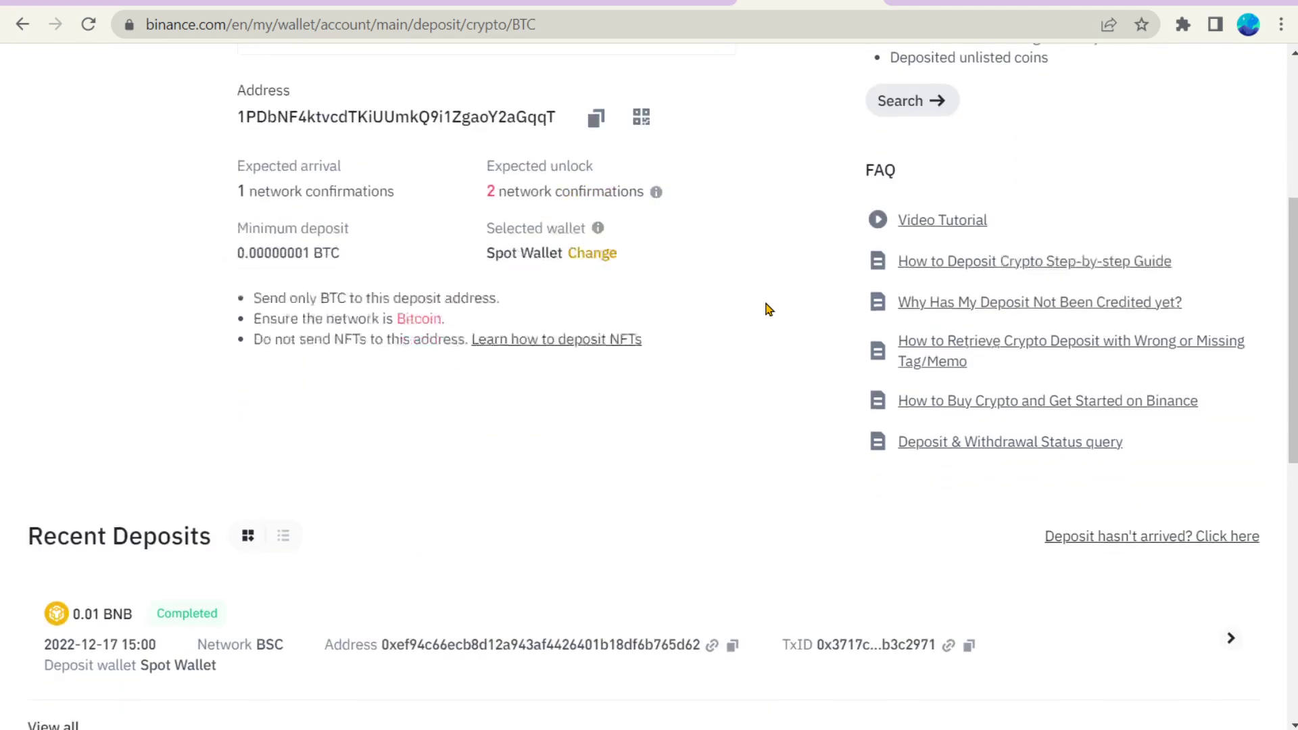
pyautogui.scroll(3, 765, 310)
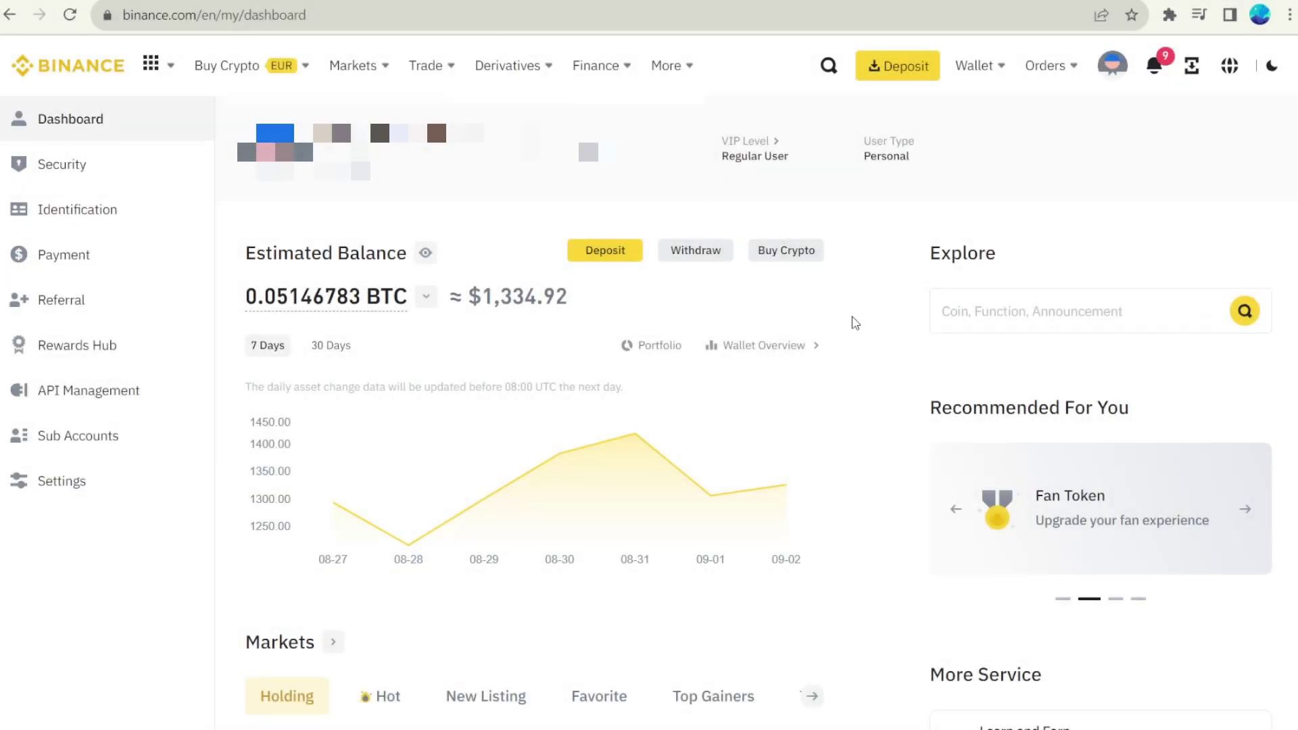
# Step: Review the dashboard balance and chart, then scroll to the BUSD, USDT, BNB, ETHW and SOL balances
pyautogui.moveTo(352, 295)
pyautogui.moveTo(319, 495)
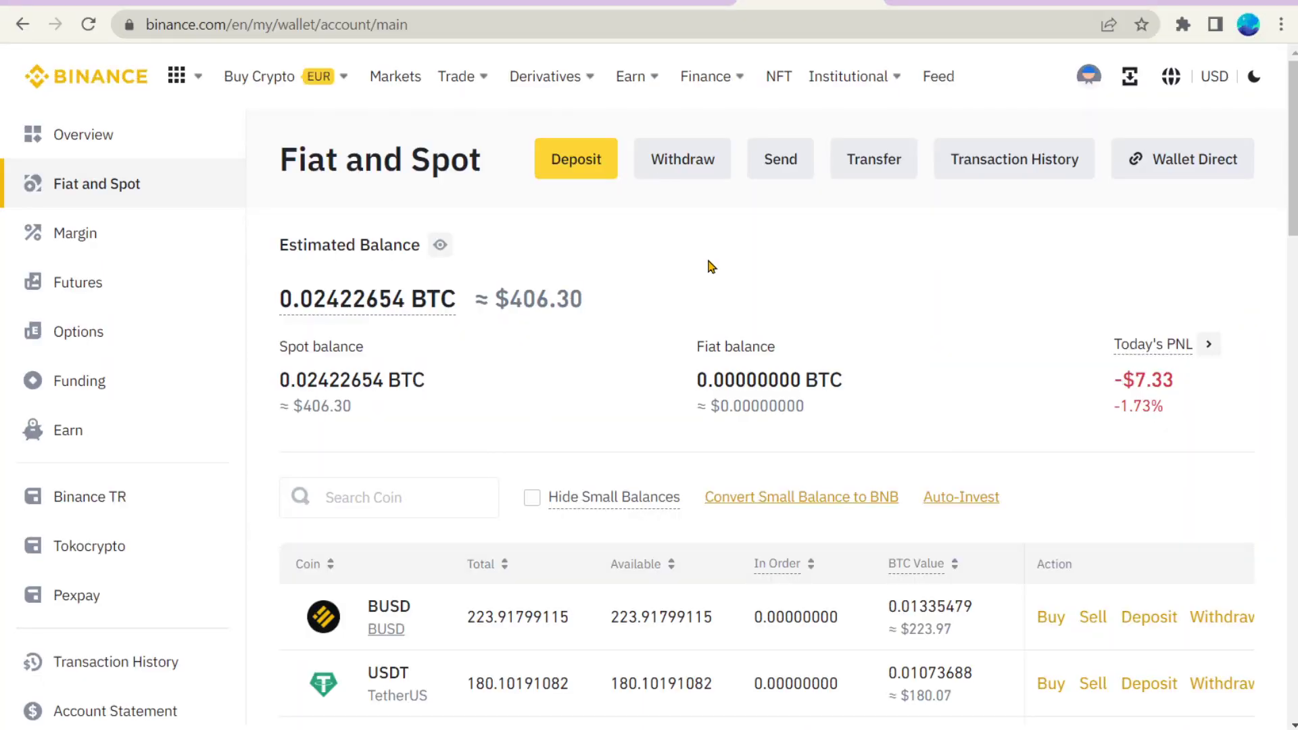
pyautogui.scroll(-3, 797, 267)
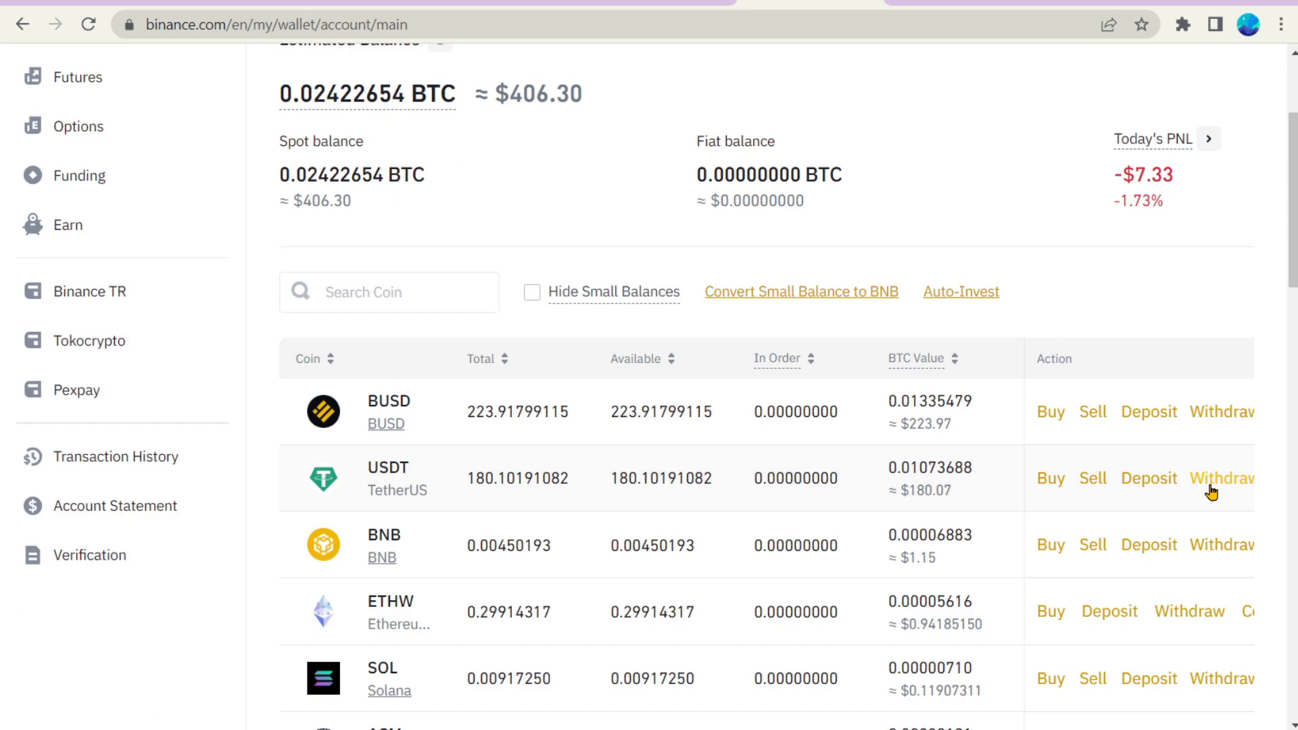
# Step: Start a USDT withdrawal, paste the recipient wallet address, and bring up the BSC/AVAXC/ETH/MATIC network choices
pyautogui.click(1211, 481)
pyautogui.hotkey('ctrl', 'v')
pyautogui.scroll(-3, 739, 428)
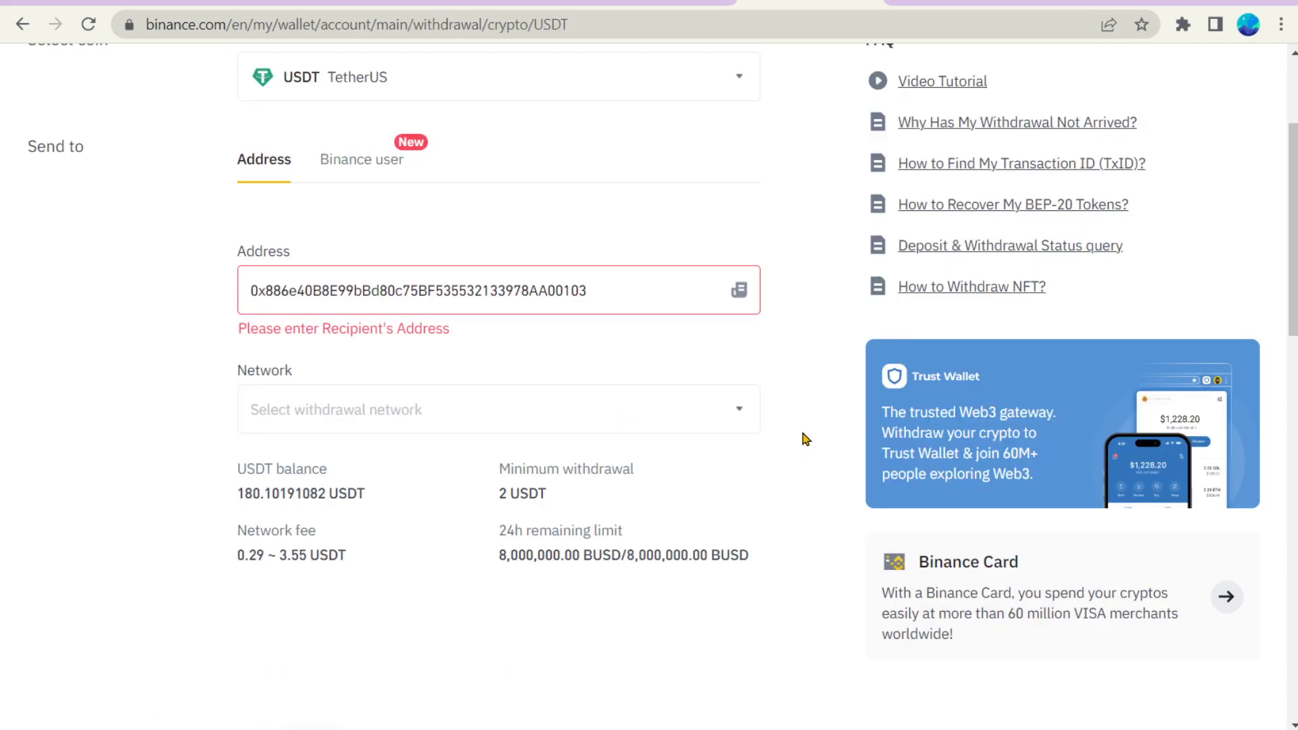
pyautogui.click(711, 397)
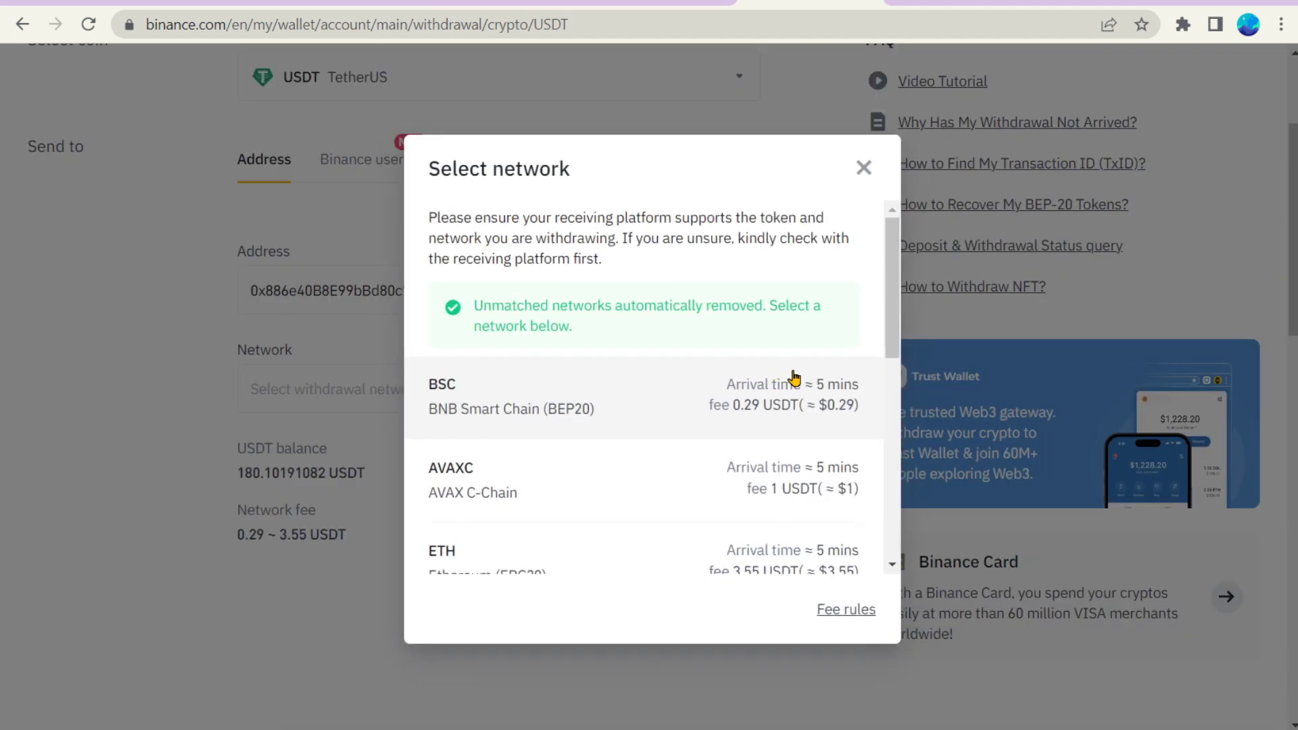
pyautogui.scroll(-1, 706, 500)
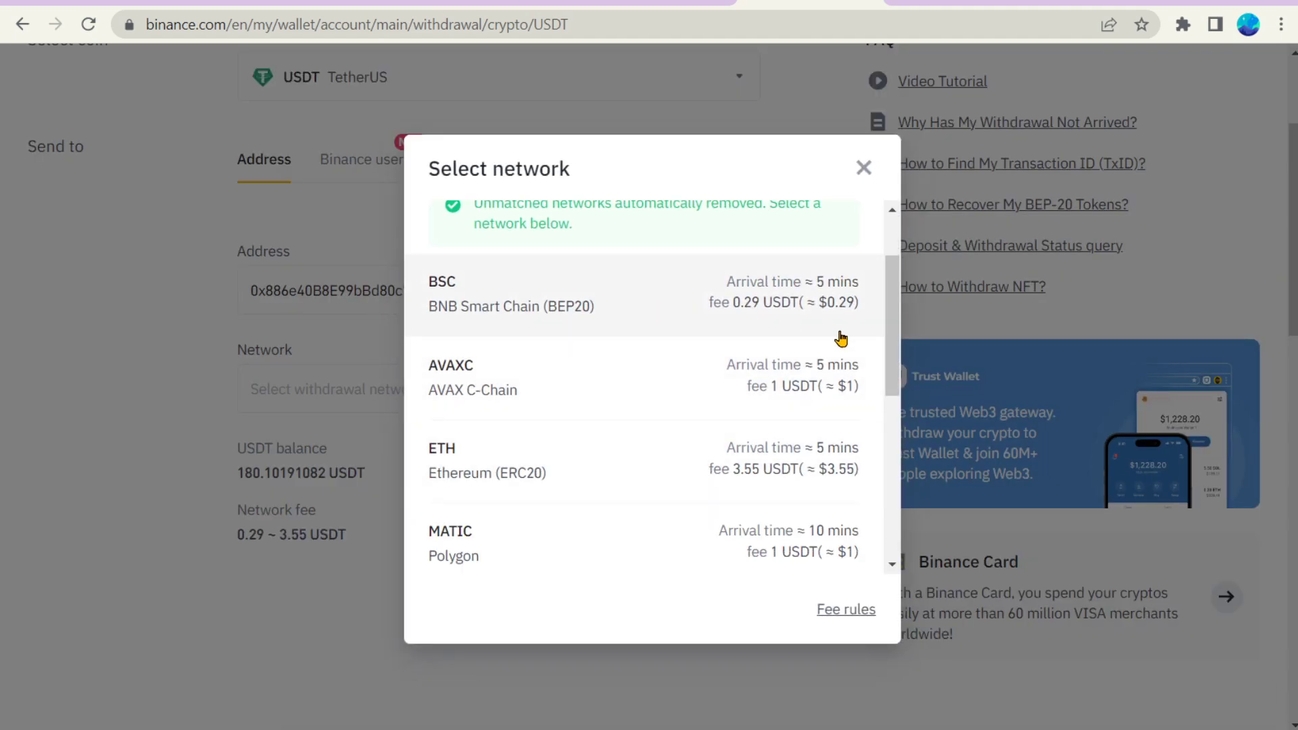